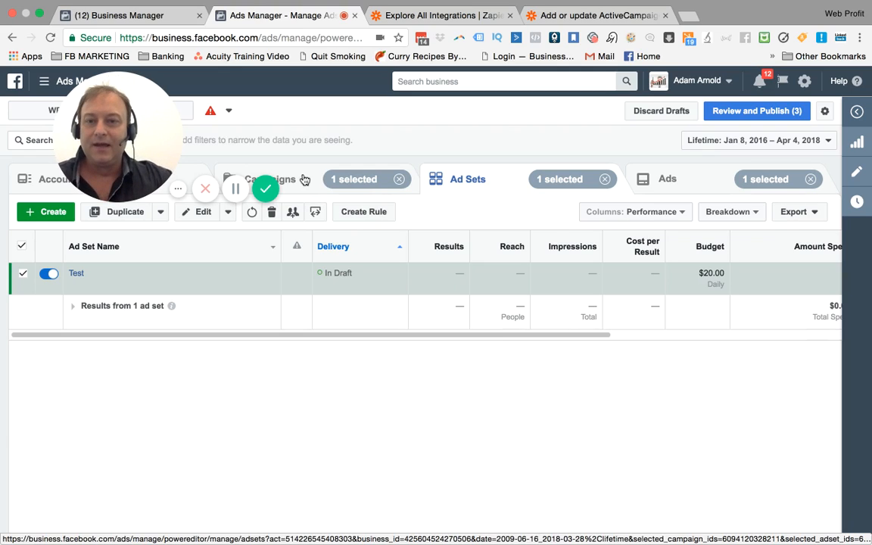
# Open the Test campaign's settings, look over the available objectives and close the editor without changing the objective
pyautogui.click(305, 179)
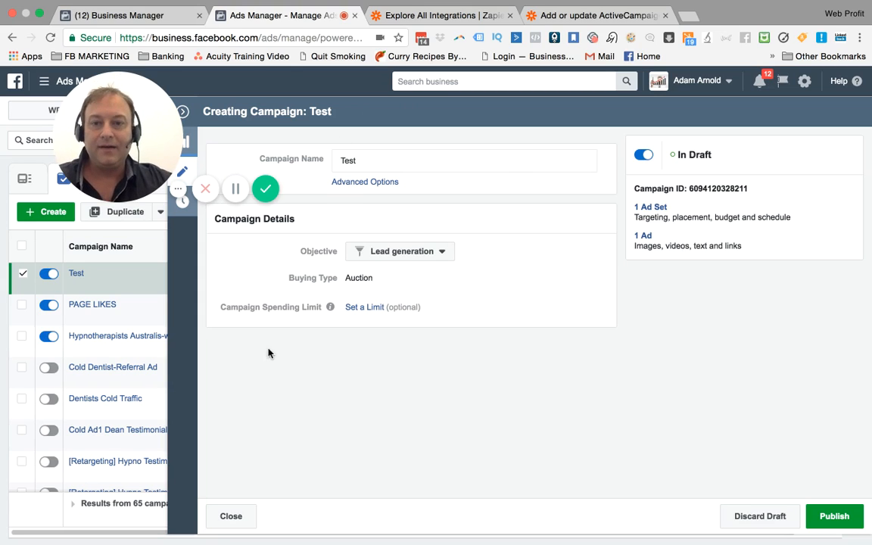
pyautogui.click(439, 253)
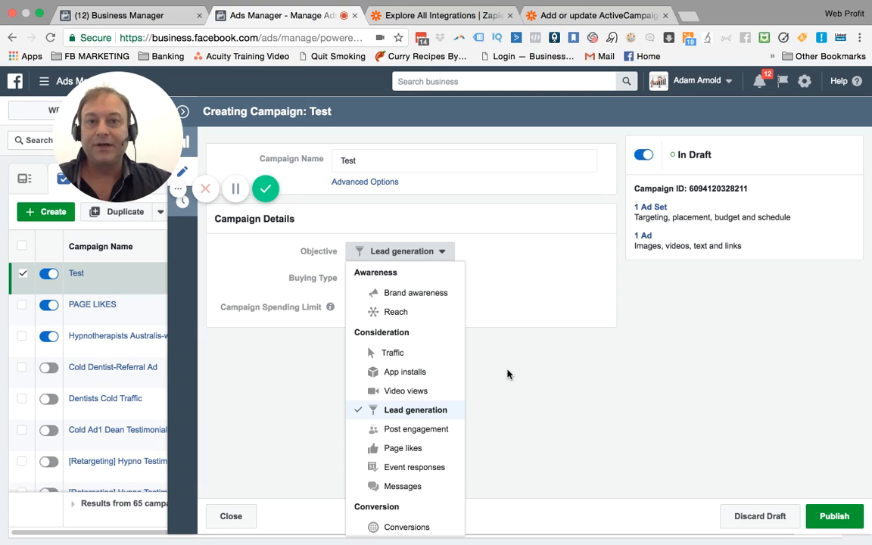
pyautogui.click(221, 344)
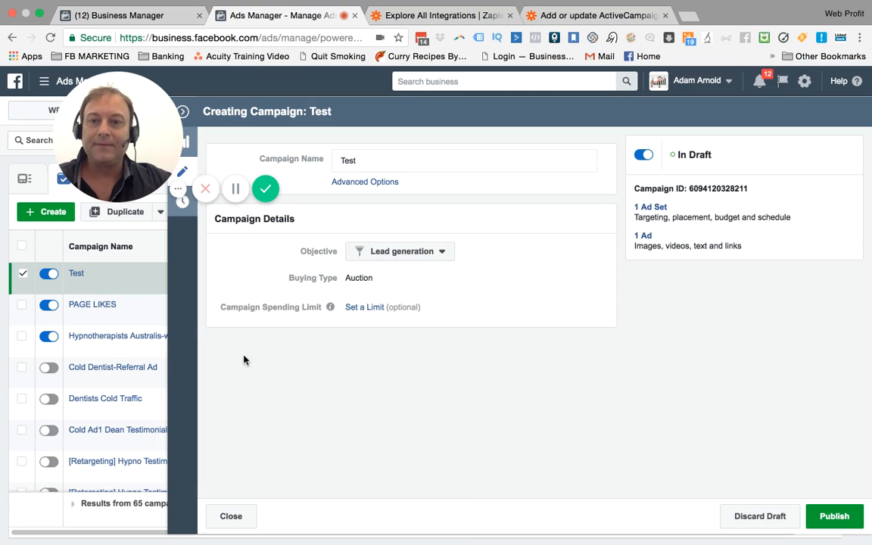
pyautogui.click(184, 174)
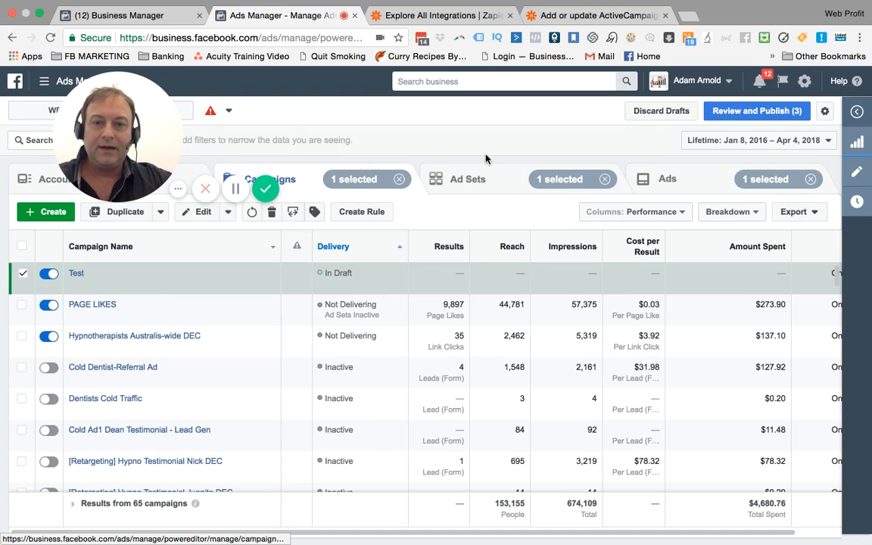
# Open the Test ad set for editing and review its page, budget, audience, placement, and optimization and delivery settings
pyautogui.click(857, 174)
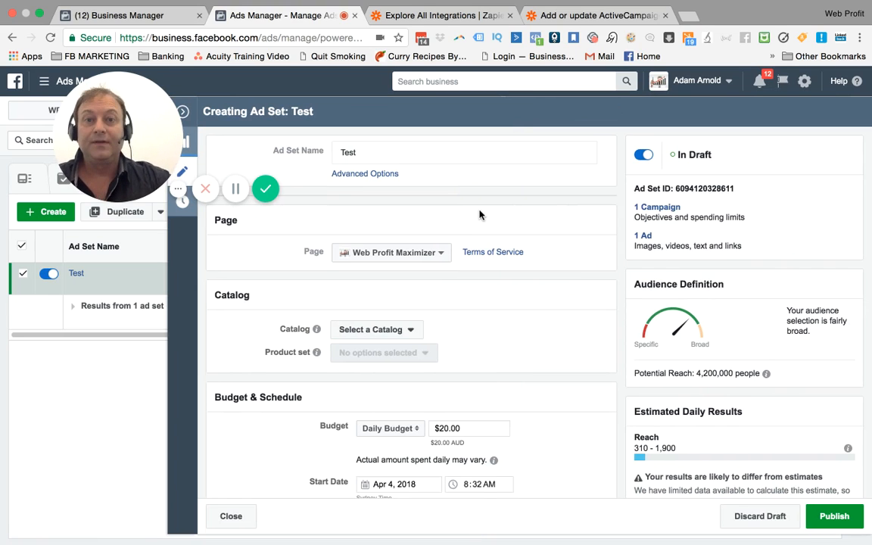
pyautogui.scroll(-3, 279, 243)
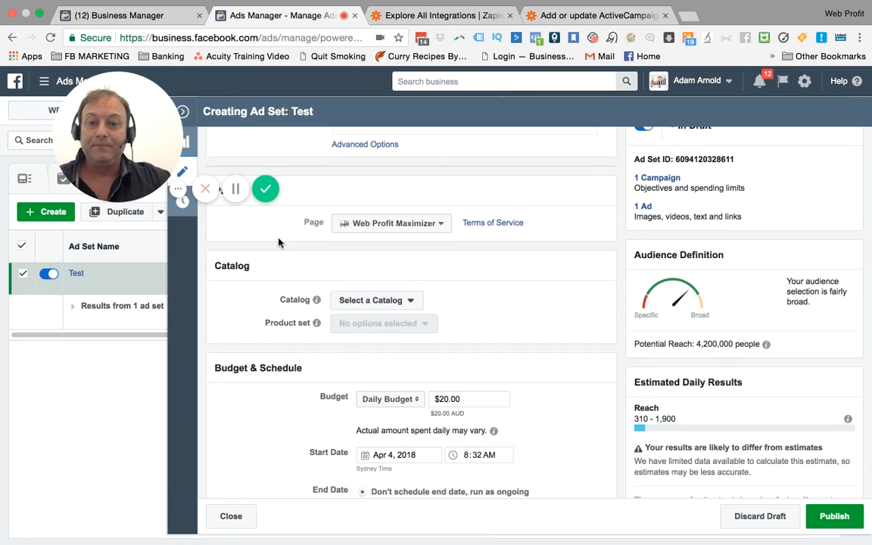
pyautogui.scroll(-9, 278, 242)
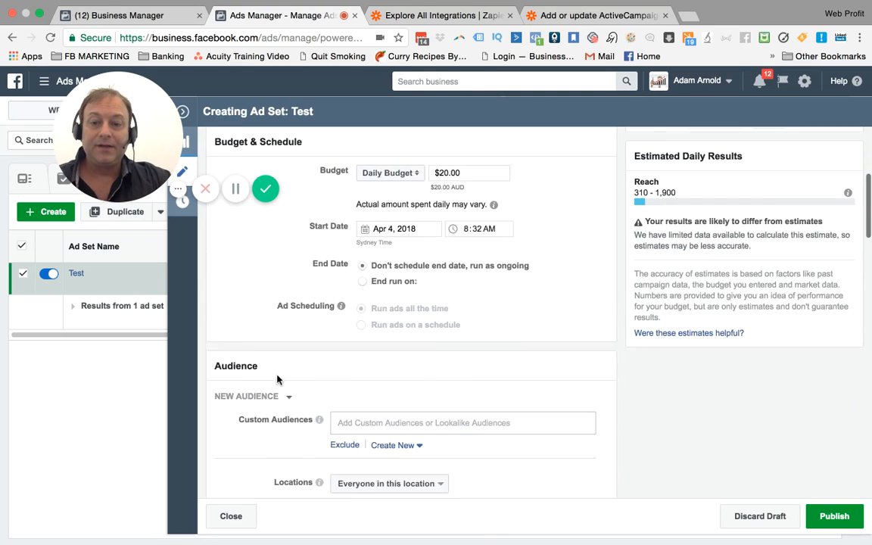
pyautogui.scroll(-15, 277, 378)
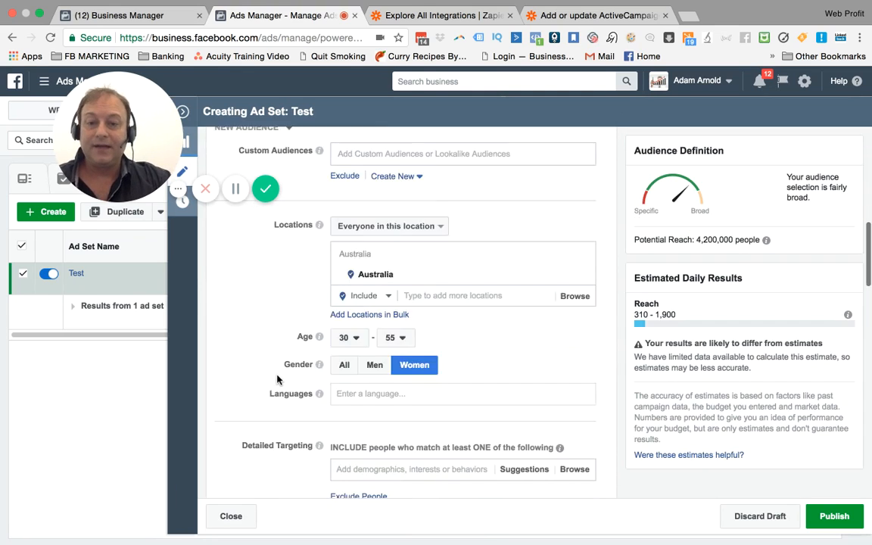
pyautogui.scroll(-9, 277, 379)
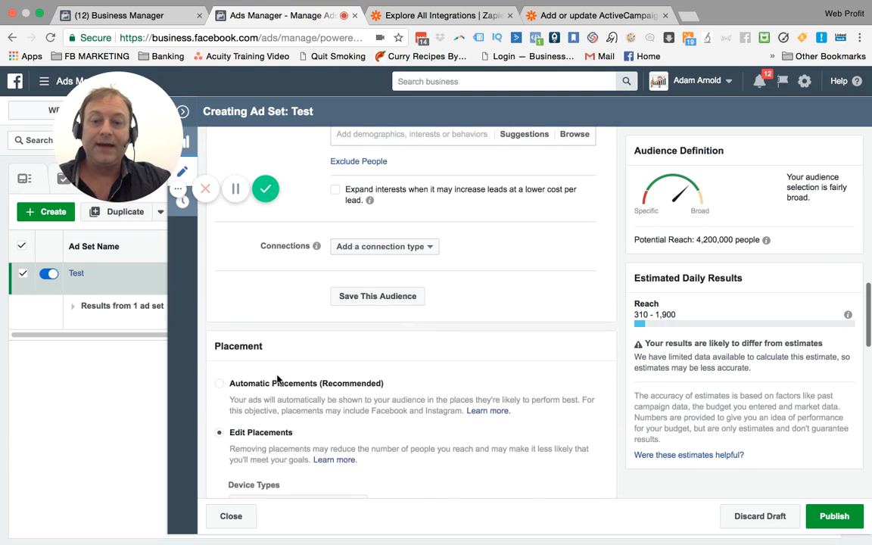
pyautogui.scroll(-17, 277, 379)
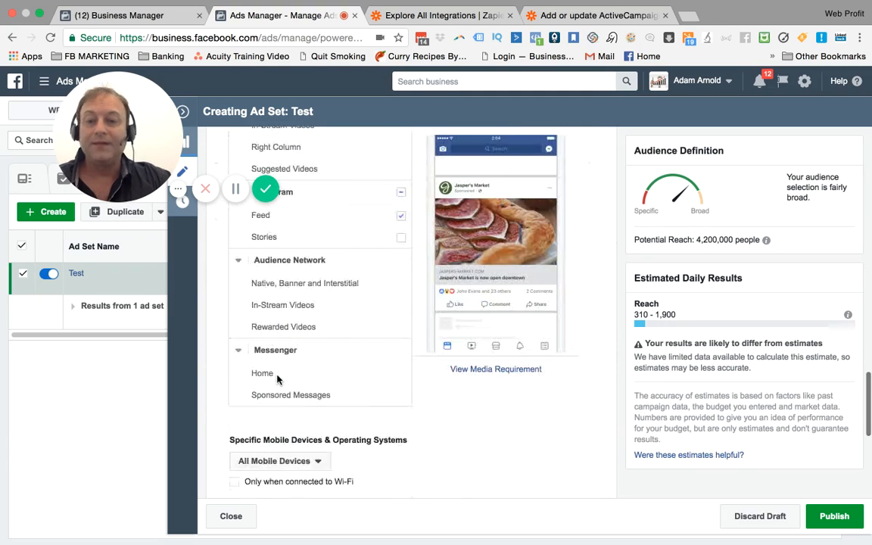
pyautogui.scroll(-5, 277, 378)
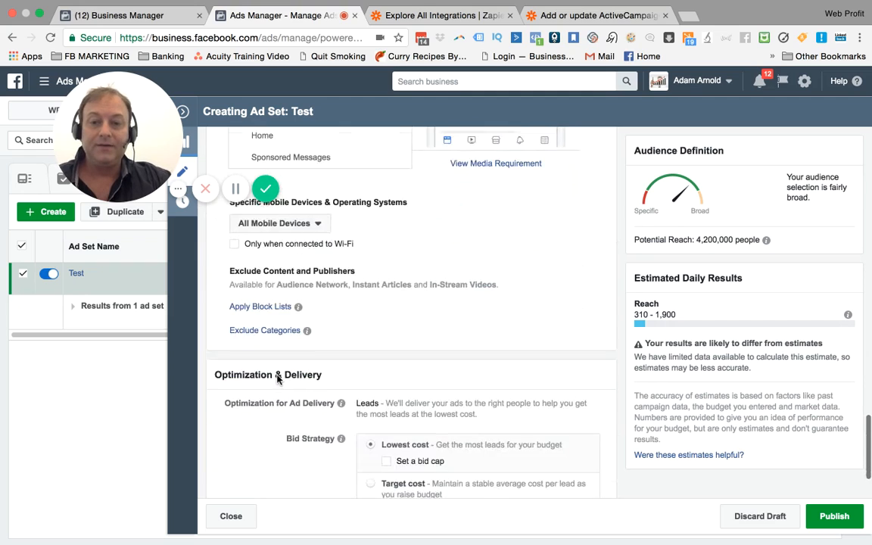
pyautogui.scroll(-1, 277, 379)
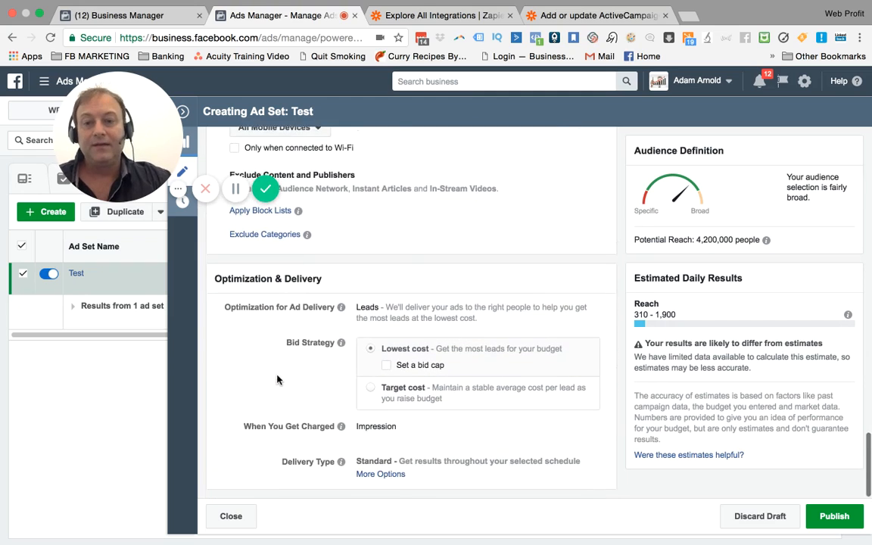
pyautogui.scroll(20, 277, 379)
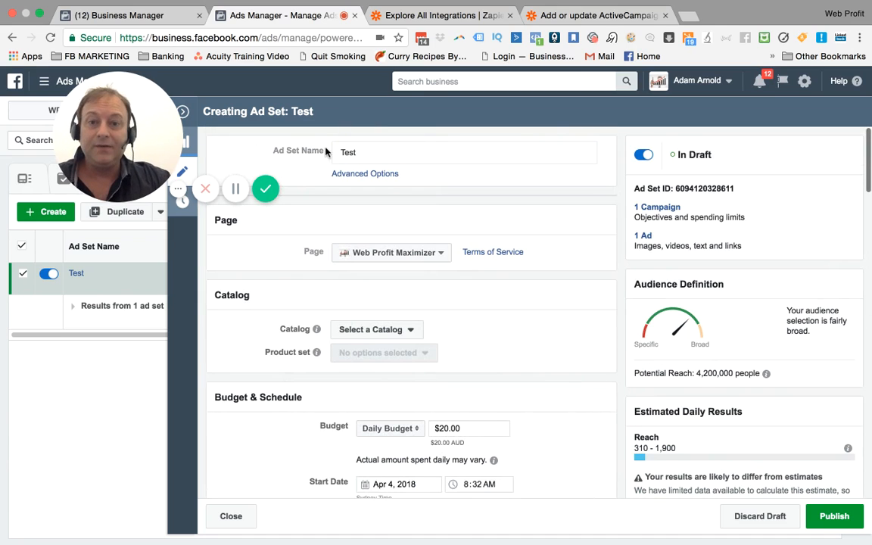
pyautogui.scroll(-1, 277, 263)
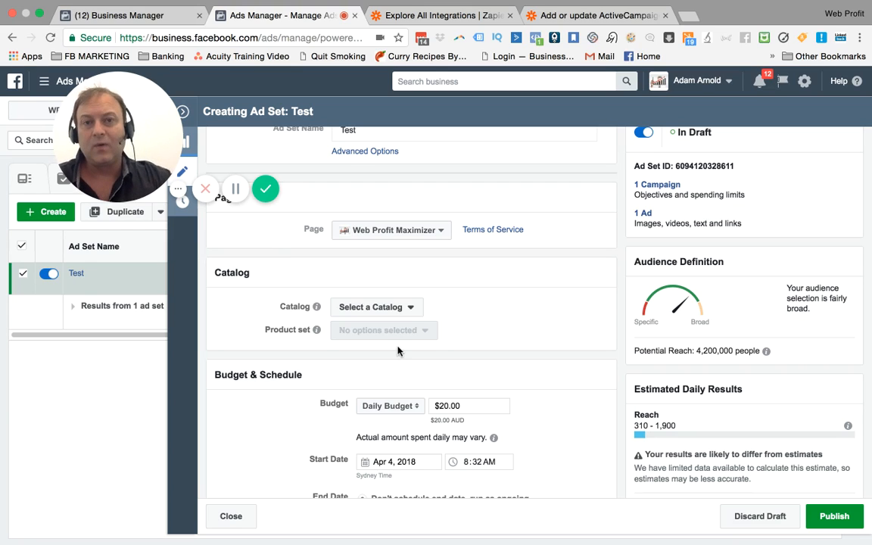
pyautogui.scroll(1, 293, 311)
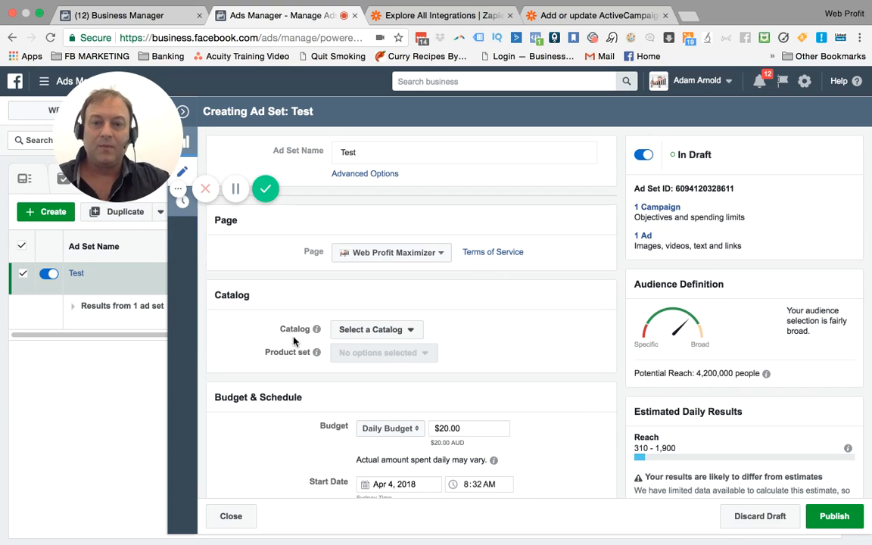
# Rename the ad set "Test Dentist, Teeth whitening & yoga"
pyautogui.click(361, 153)
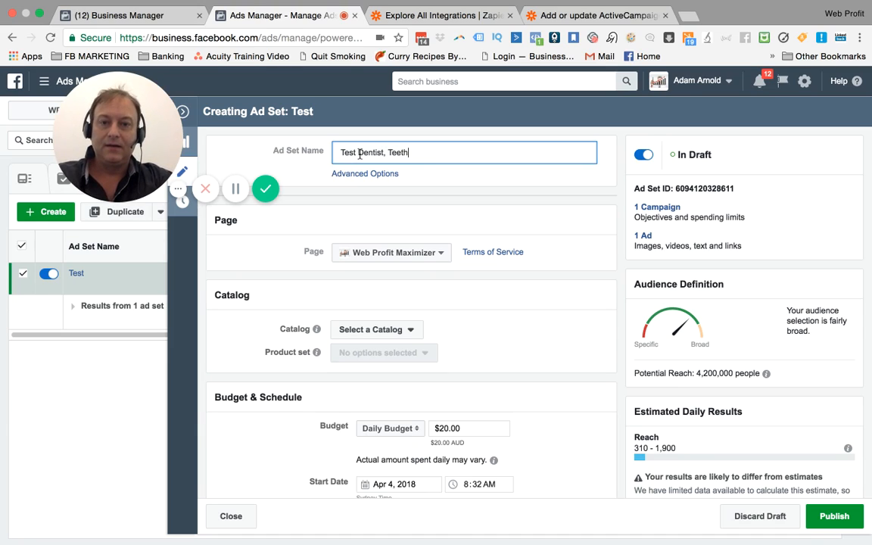
pyautogui.write('Dentist, Teethwhitening ')
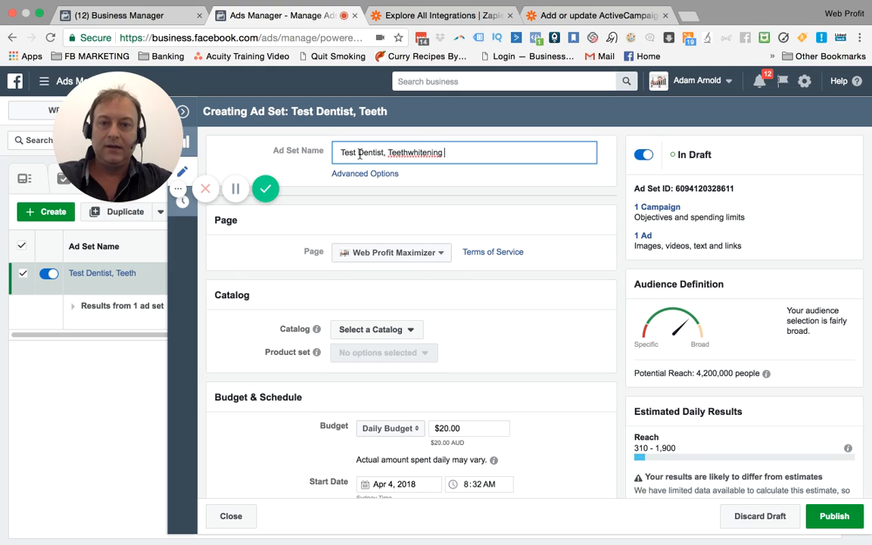
pyautogui.write('& yoga')
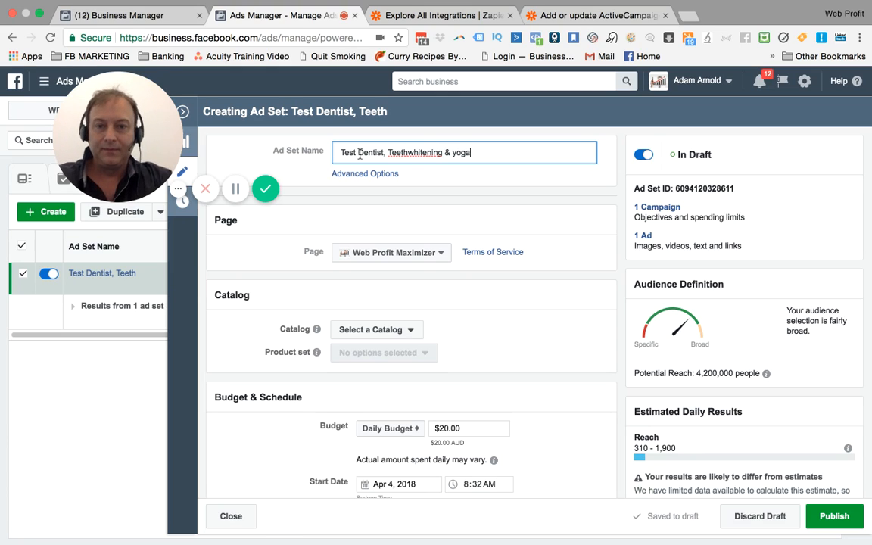
pyautogui.click(410, 152)
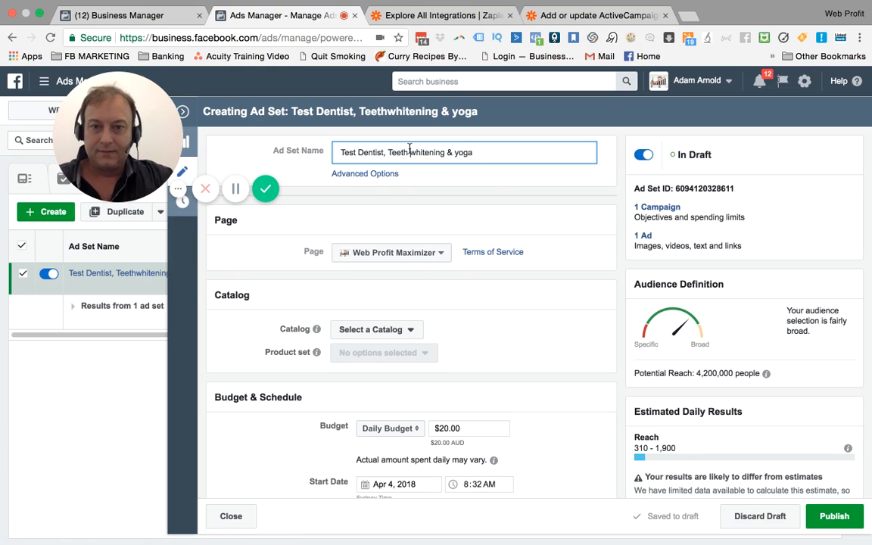
# Switch the ad set's budget type from Daily Budget to Lifetime Budget
pyautogui.scroll(-3, 316, 226)
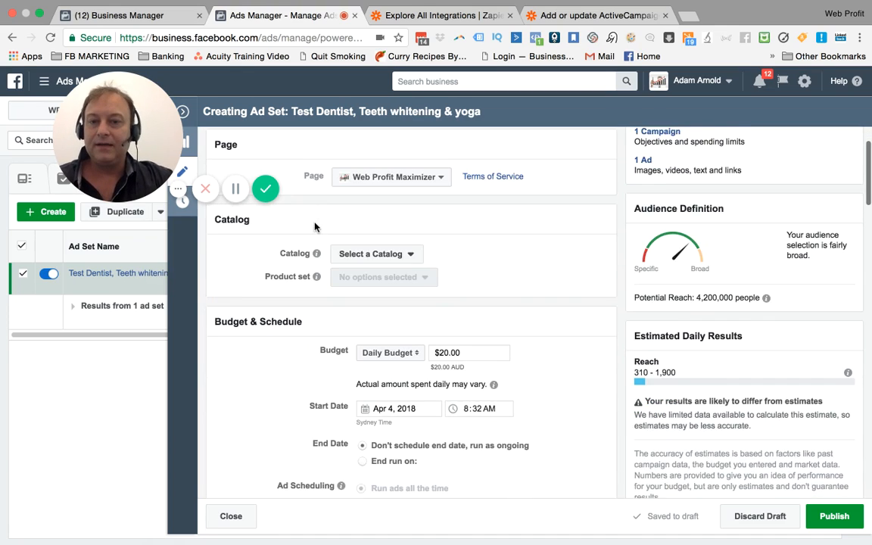
pyautogui.scroll(3, 315, 225)
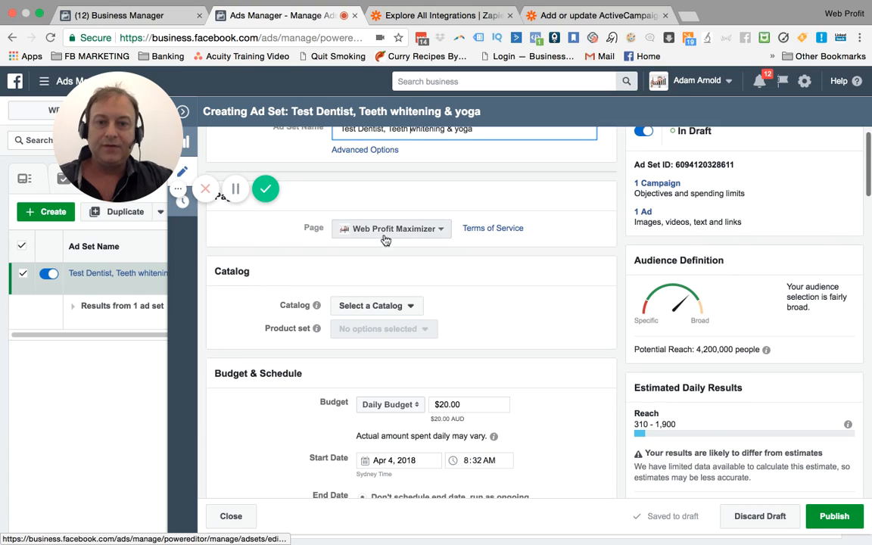
pyautogui.scroll(-5, 280, 287)
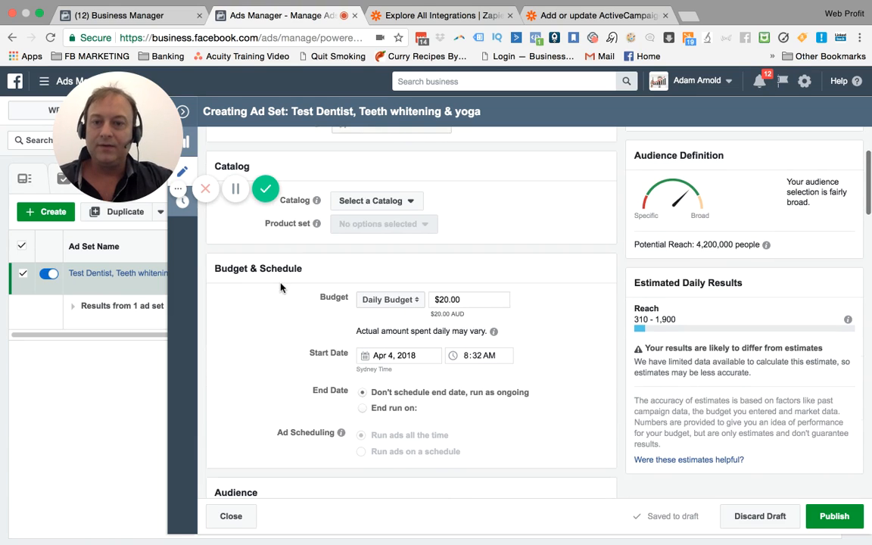
pyautogui.scroll(-1, 284, 280)
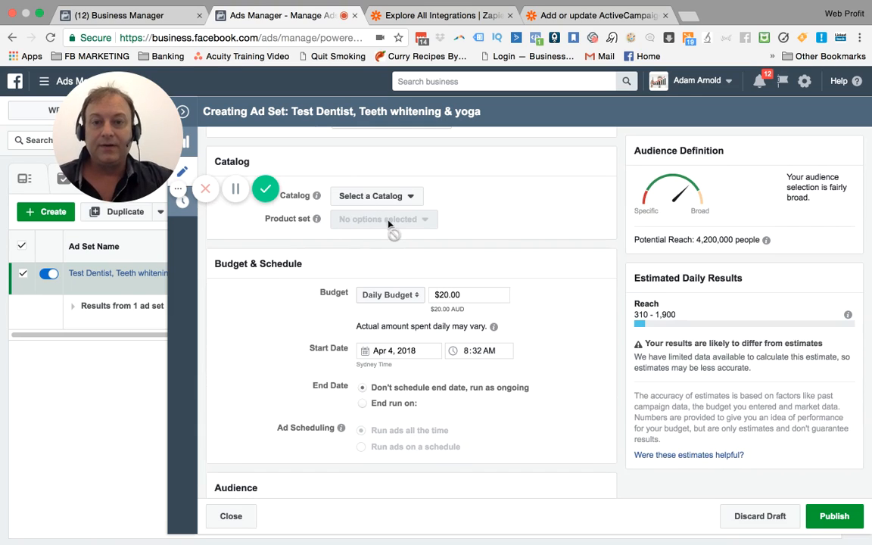
pyautogui.scroll(-3, 327, 368)
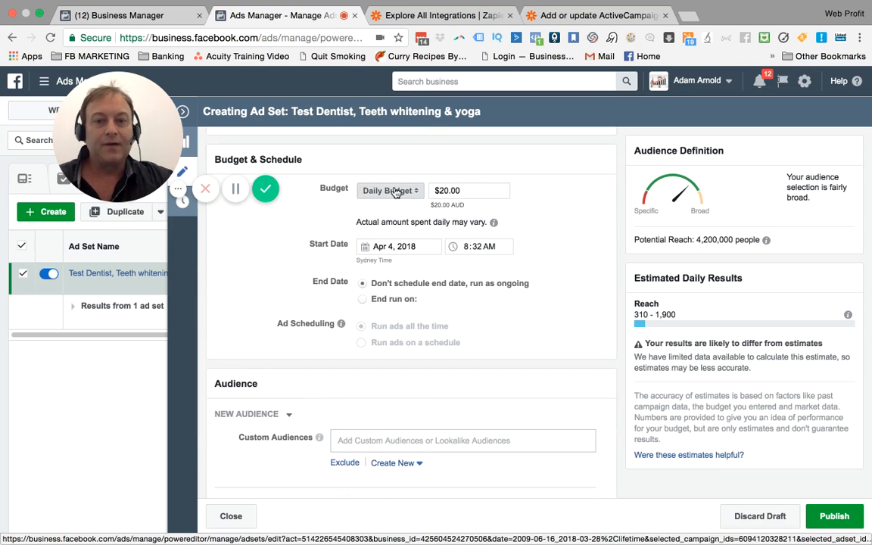
pyautogui.click(398, 191)
pyautogui.click(390, 209)
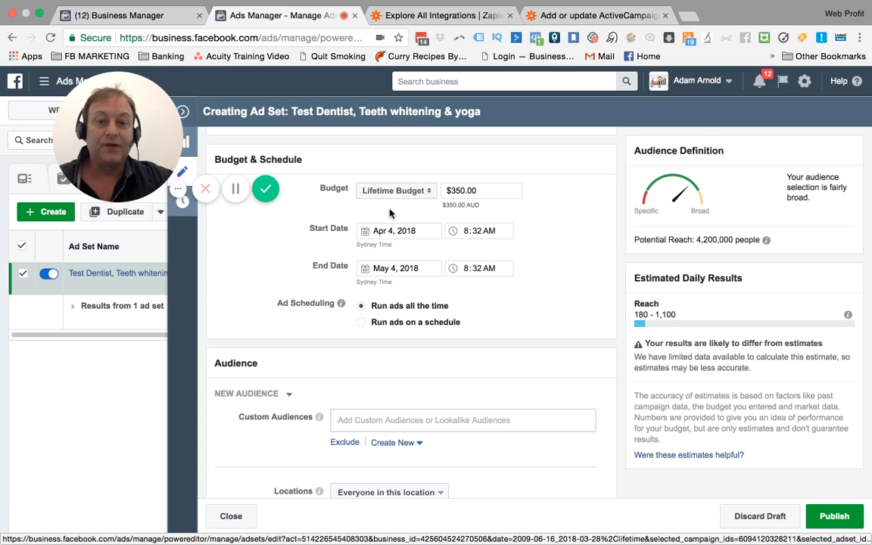
# Search for Sydney as an additional audience location, and clear the entry without adding it
pyautogui.scroll(-2, 250, 351)
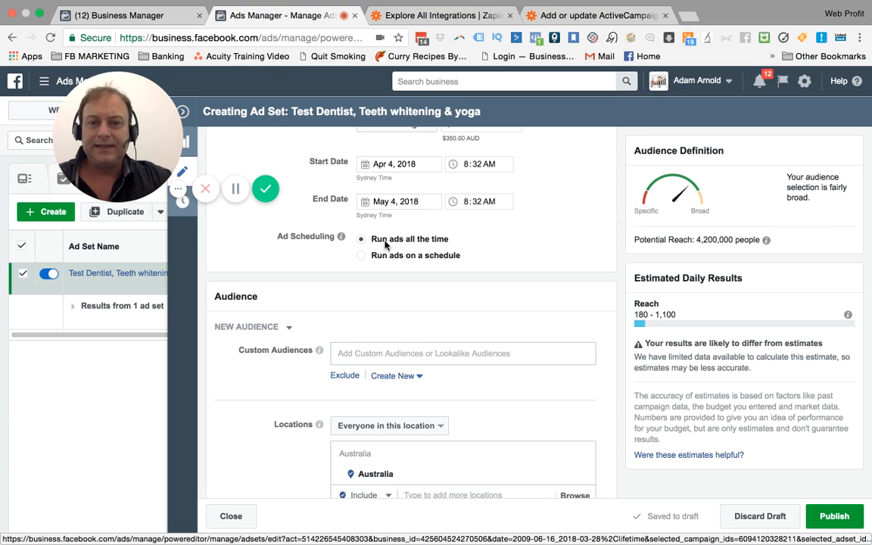
pyautogui.scroll(-2, 288, 387)
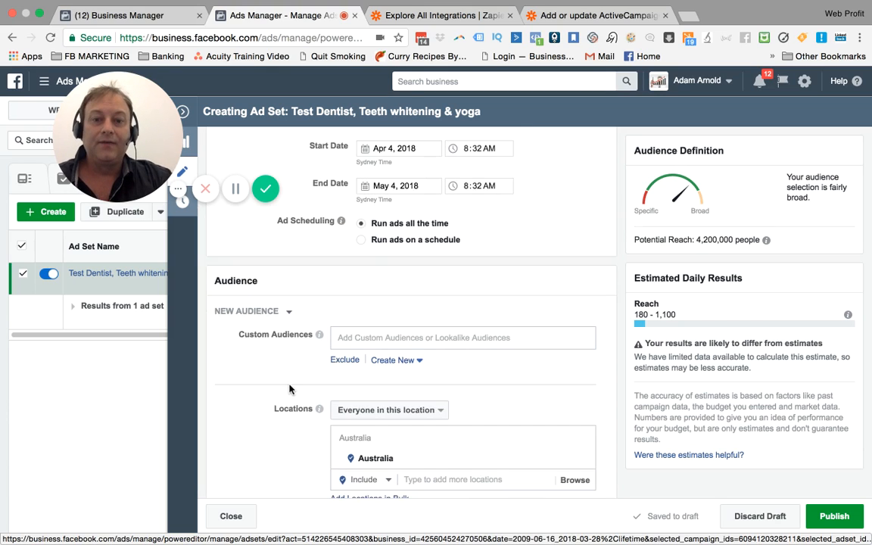
pyautogui.scroll(-1, 289, 385)
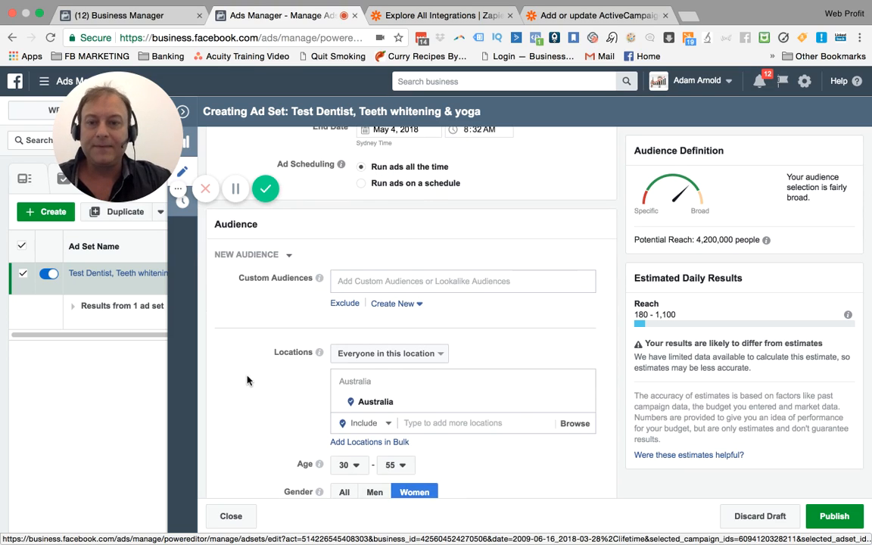
pyautogui.scroll(-1, 248, 378)
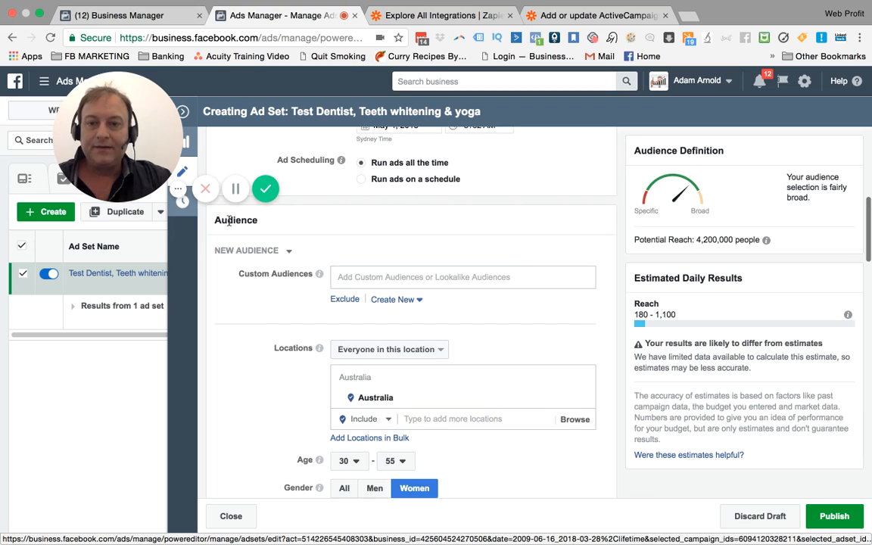
pyautogui.scroll(-2, 278, 231)
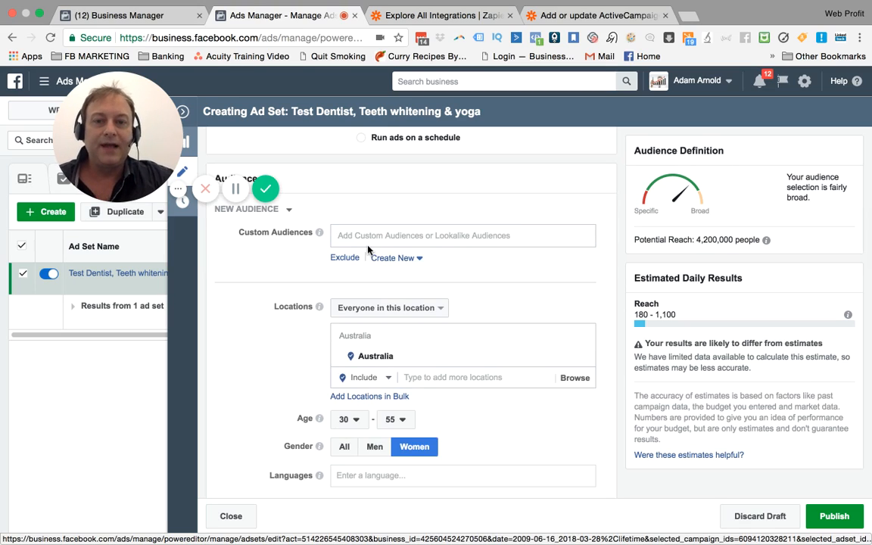
pyautogui.scroll(-3, 284, 333)
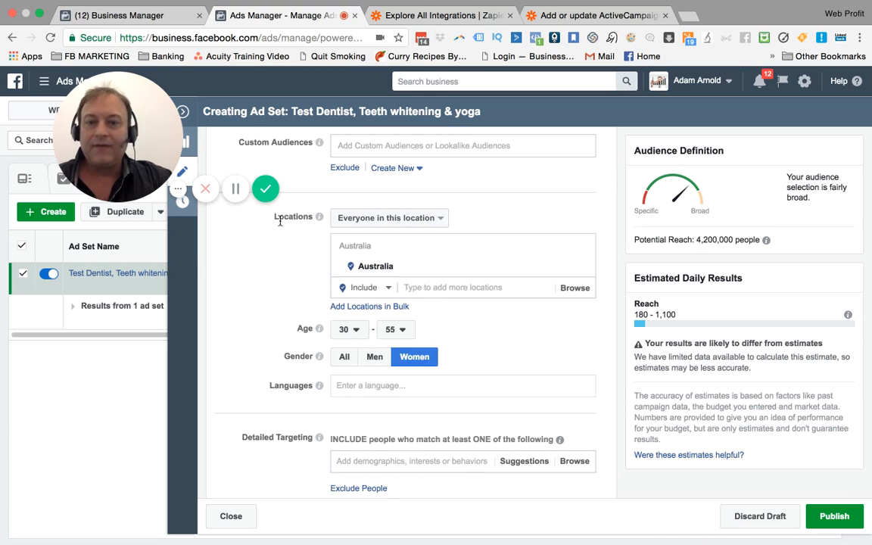
pyautogui.click(414, 288)
pyautogui.write('Syd')
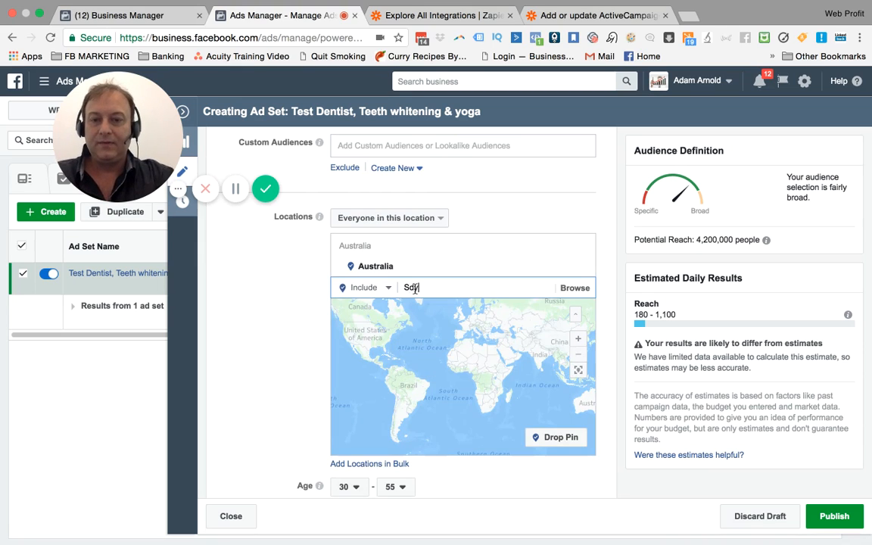
pyautogui.press('BackSpace')
pyautogui.write('ydney')
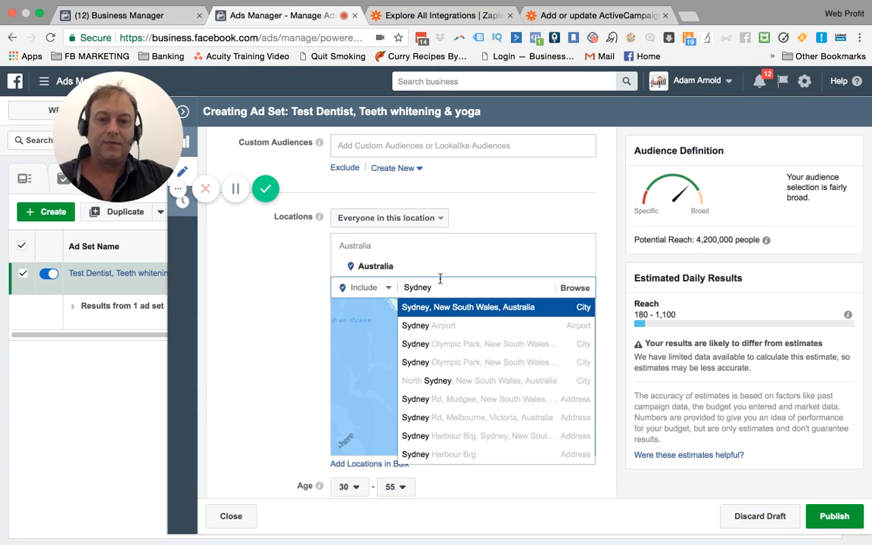
pyautogui.moveTo(436, 287); pyautogui.dragTo(380, 287)
pyautogui.press('BackSpace')
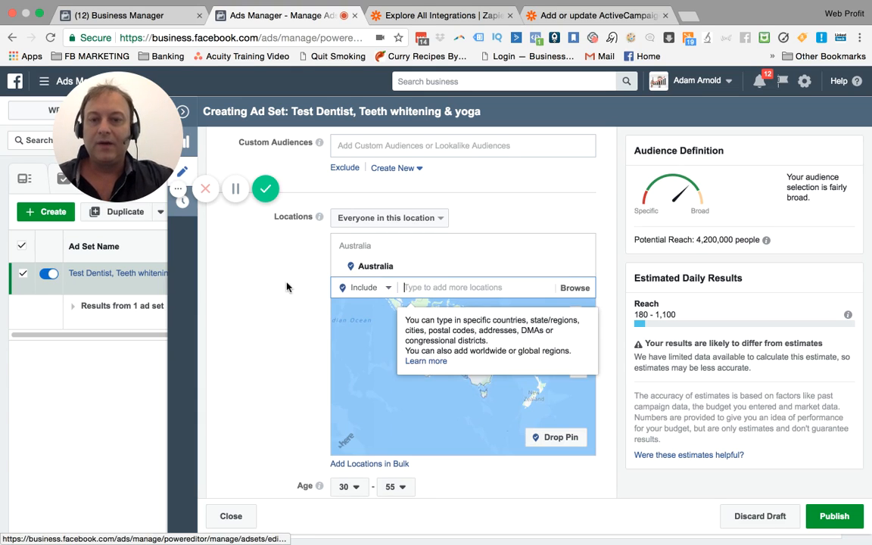
pyautogui.click(289, 281)
pyautogui.scroll(-5, 268, 335)
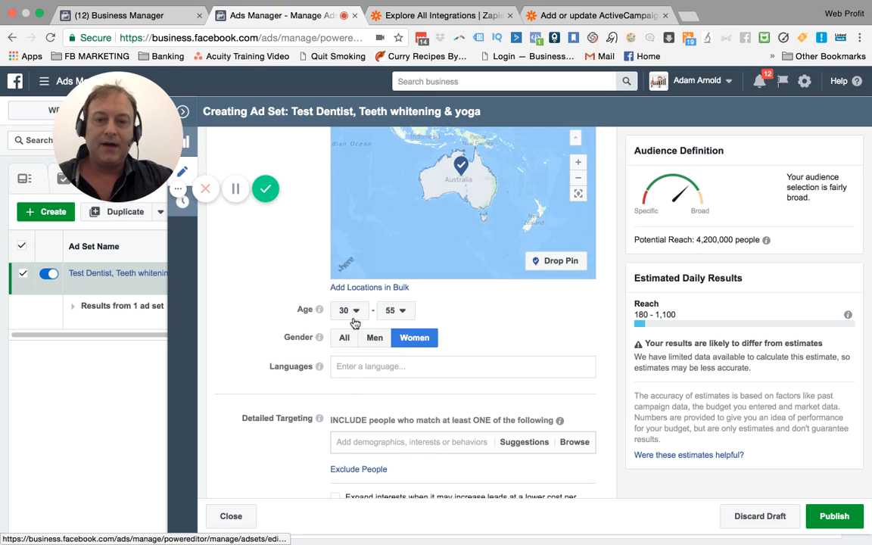
# Add Dentist as an included interest in the ad set's detailed targeting
pyautogui.scroll(-1, 258, 349)
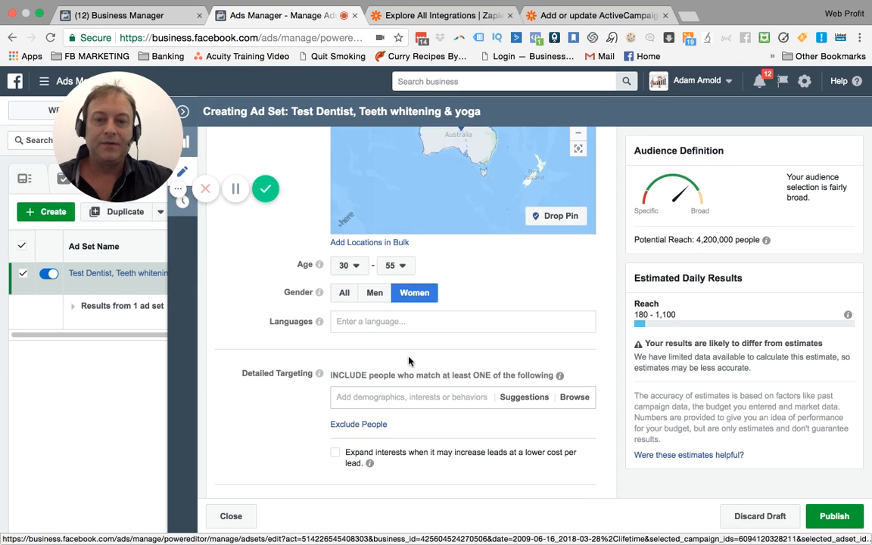
pyautogui.scroll(-2, 288, 395)
pyautogui.scroll(-1, 288, 395)
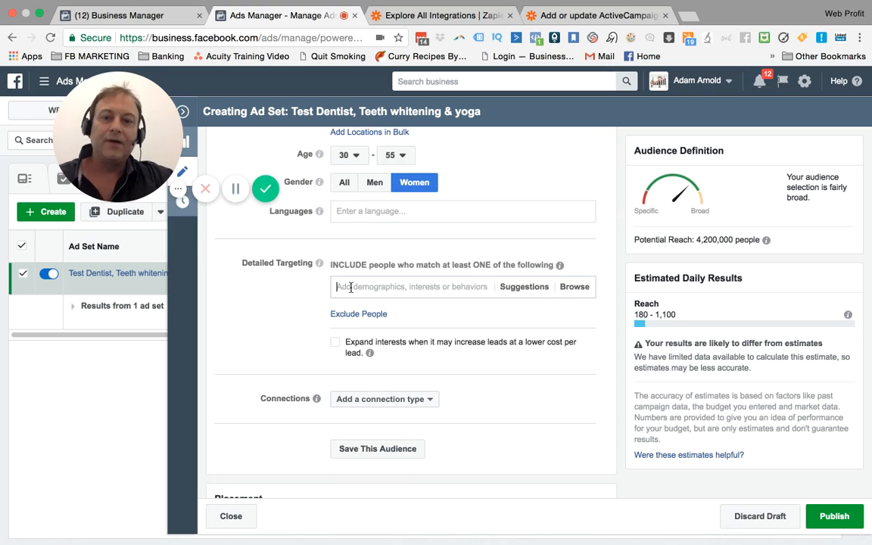
pyautogui.write('Dentist')
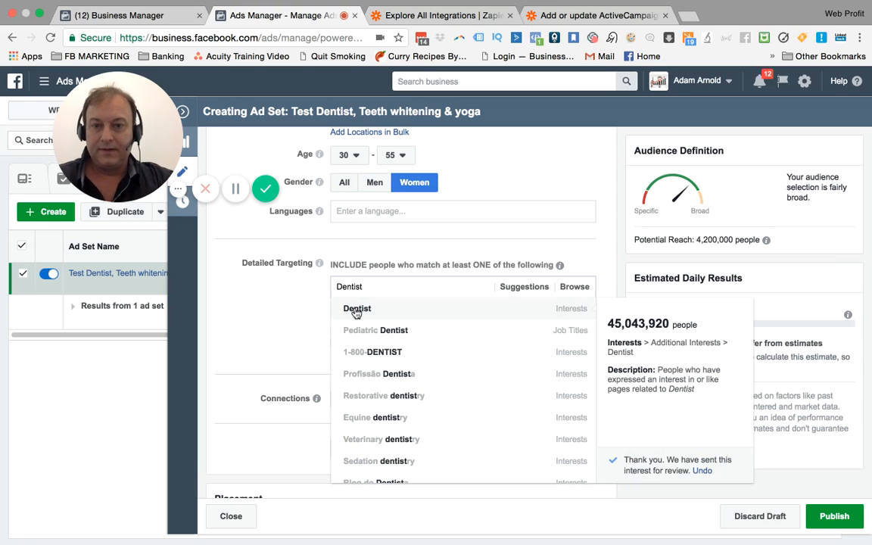
pyautogui.click(356, 310)
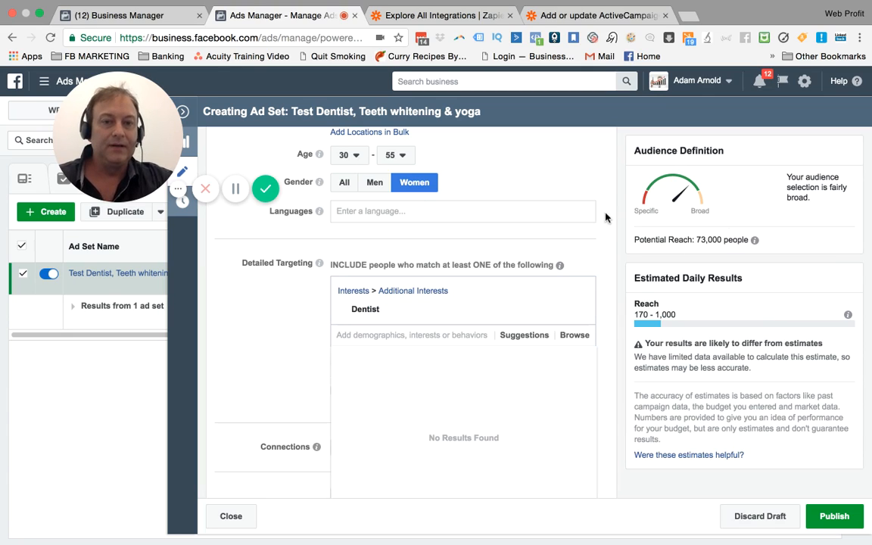
# Search detailed targeting for "Teeth whitening" and include the interest Teeth Whitening & Beauty by Sarra
pyautogui.click(360, 335)
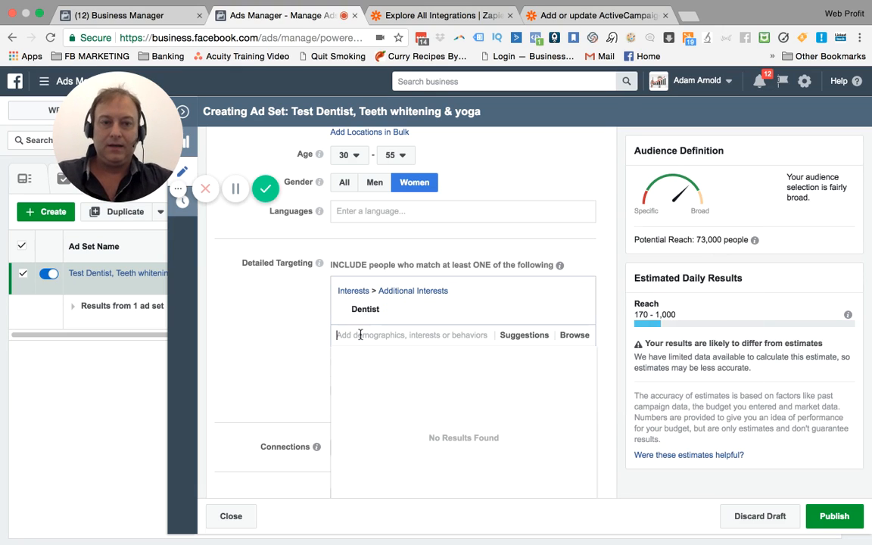
pyautogui.write('Te')
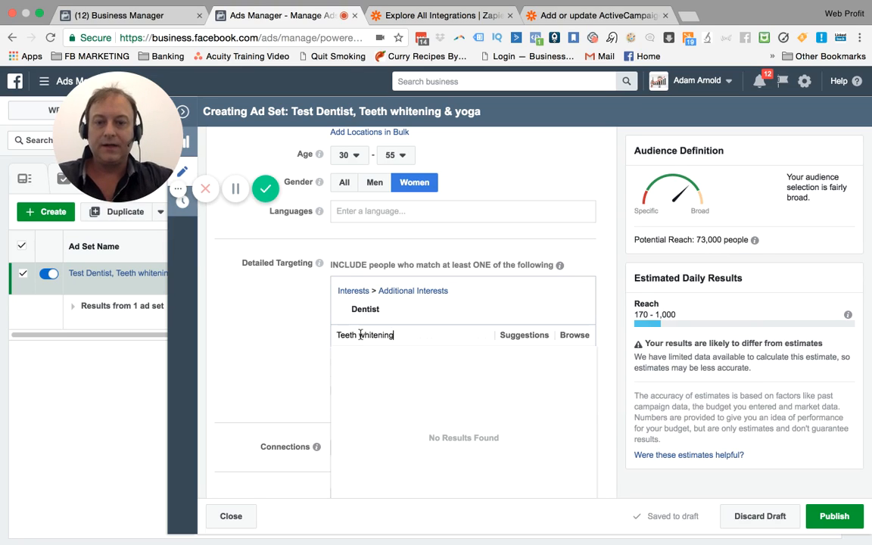
pyautogui.write('eth whitening')
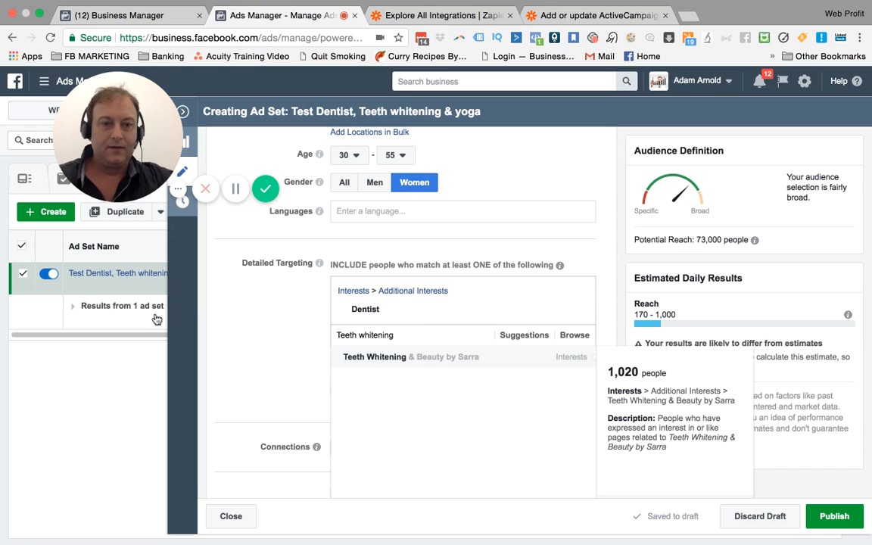
pyautogui.press('Return')
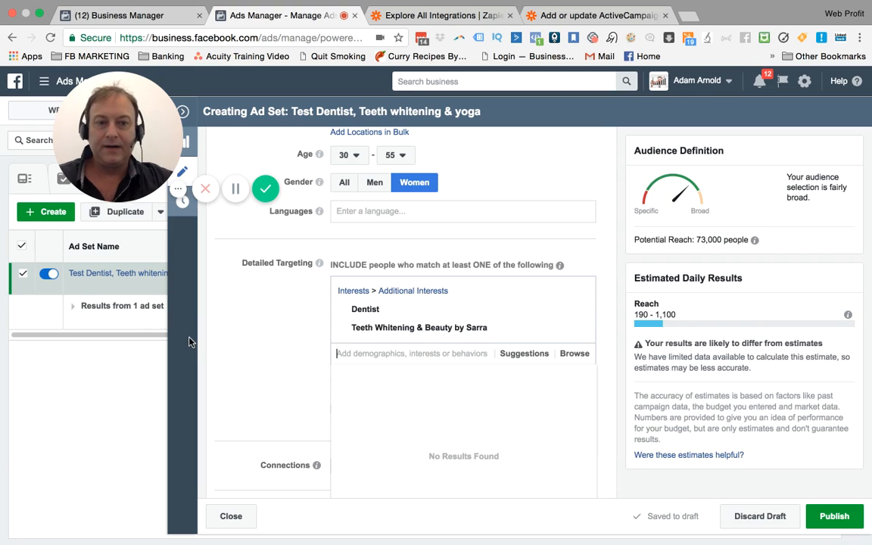
# Narrow the audience with a must-also-match condition and look through its suggested targeting options
pyautogui.scroll(-3, 219, 339)
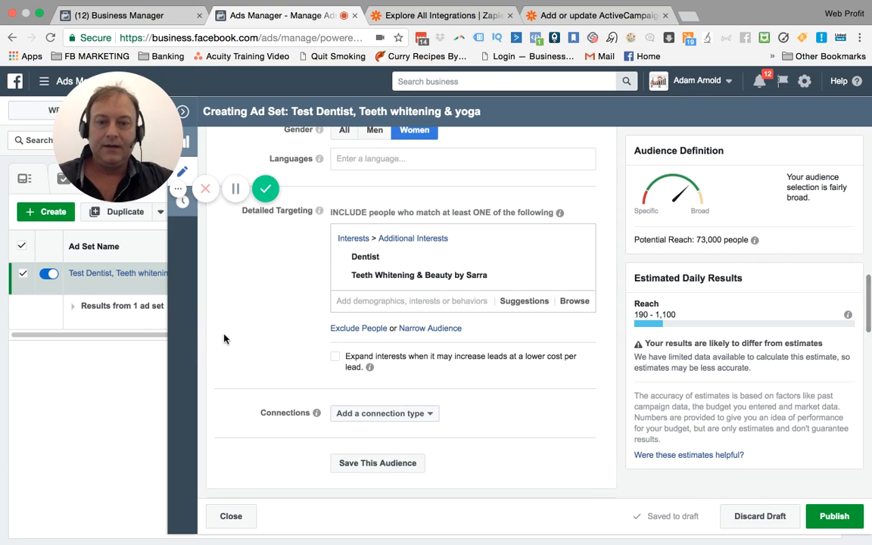
pyautogui.scroll(-1, 224, 334)
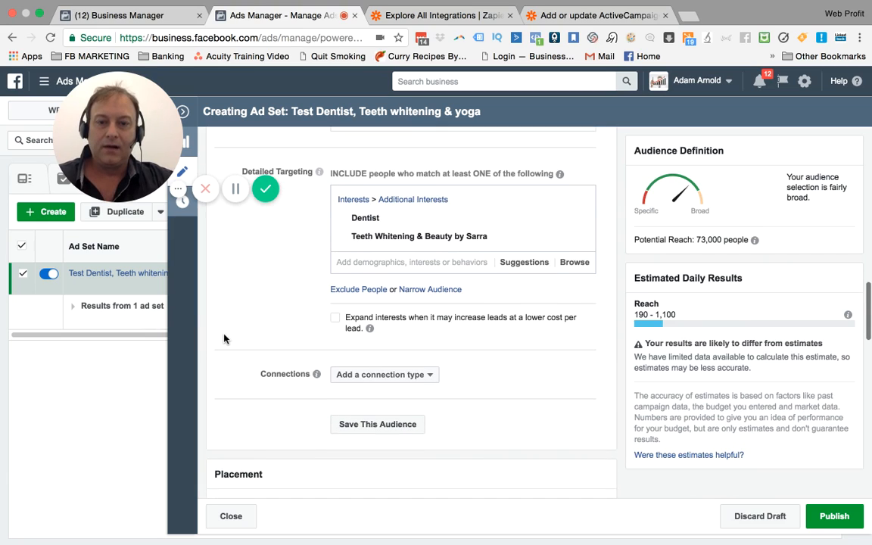
pyautogui.scroll(1, 224, 334)
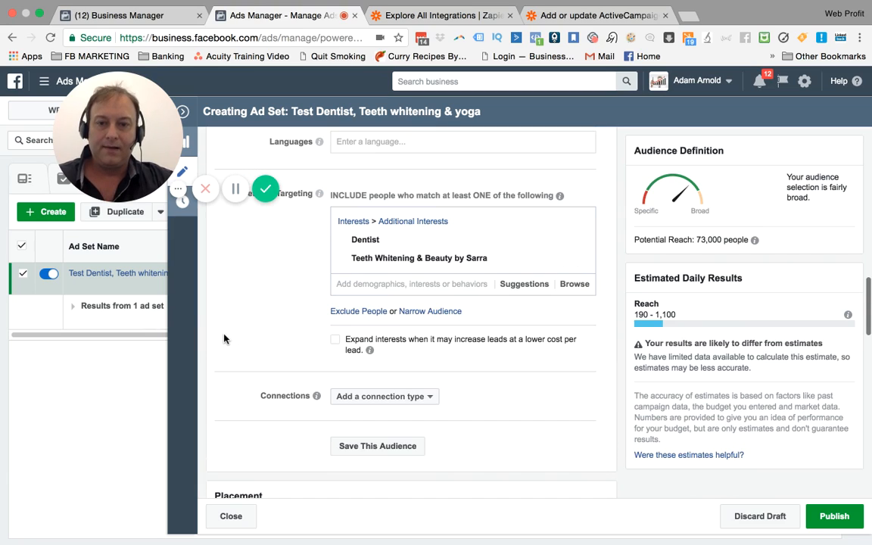
pyautogui.click(430, 312)
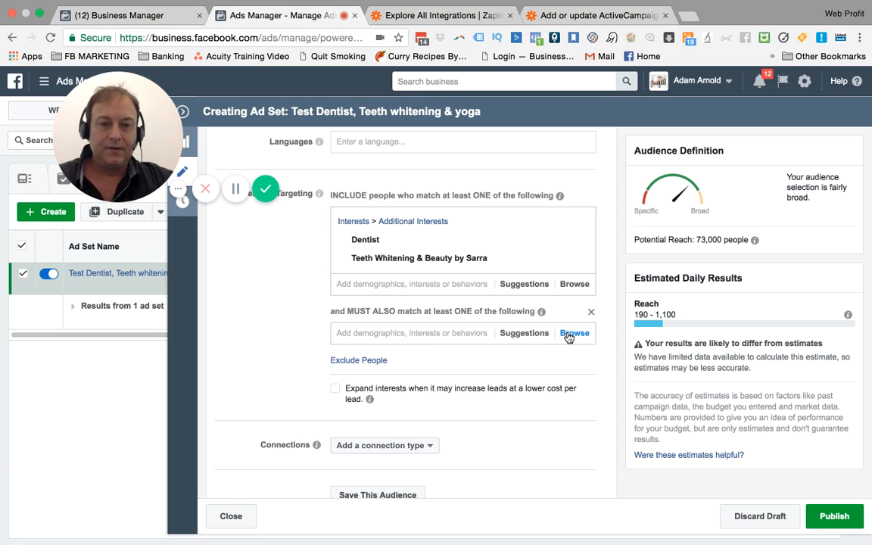
pyautogui.click(525, 335)
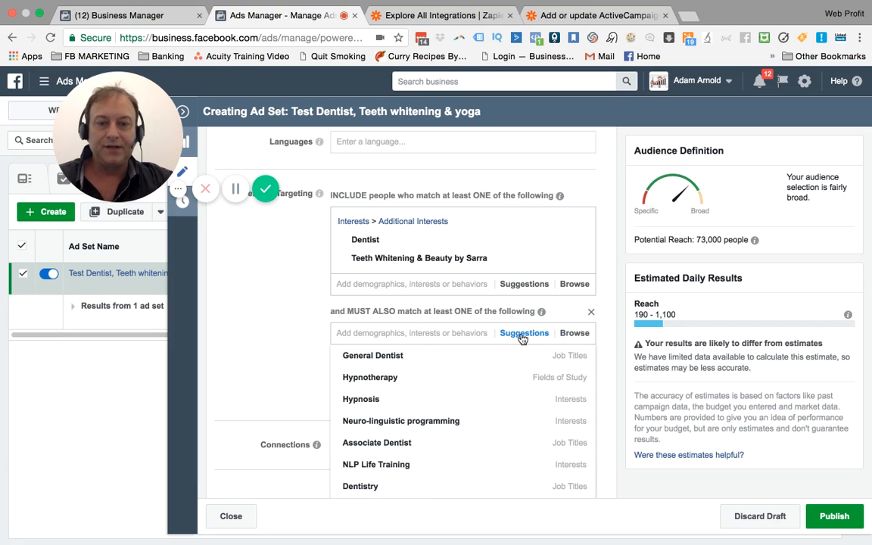
pyautogui.scroll(-1, 385, 387)
pyautogui.scroll(1, 384, 386)
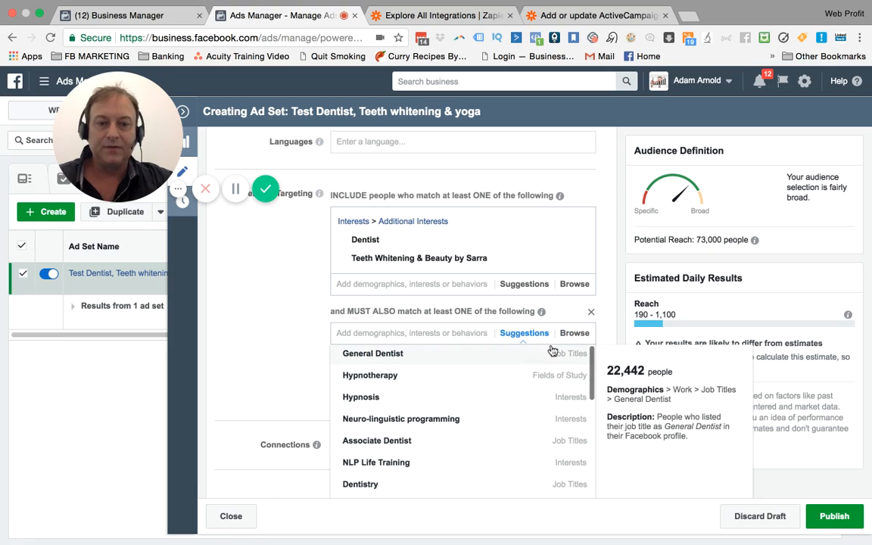
# Browse the Fitness and wellness interests and add Yoga to the must-also-match condition
pyautogui.click(572, 335)
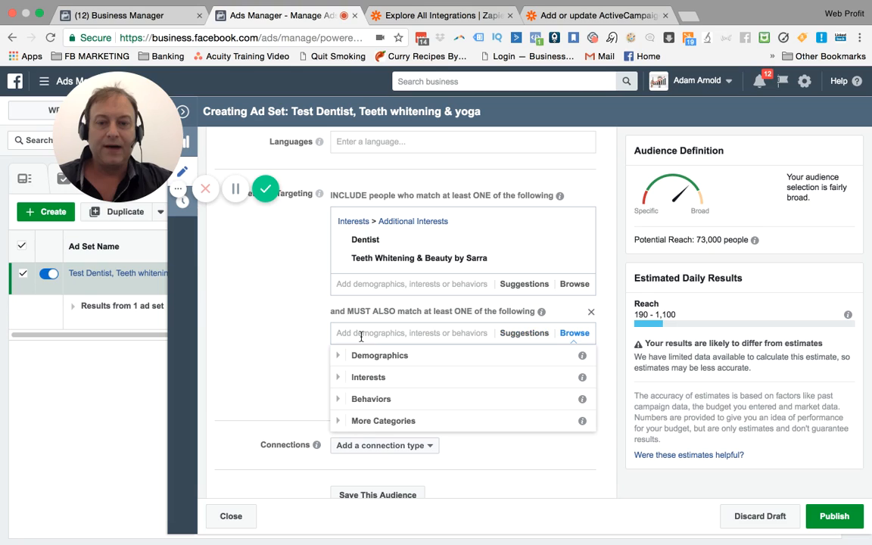
pyautogui.click(341, 379)
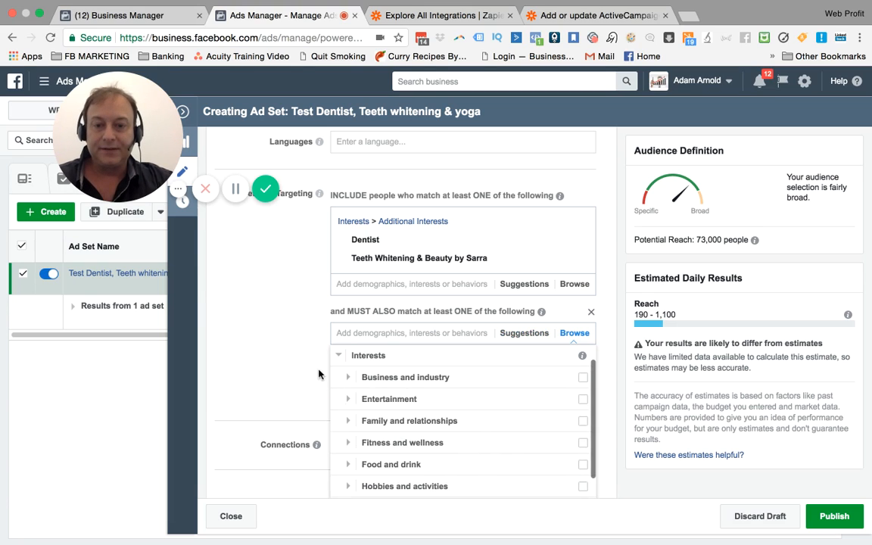
pyautogui.scroll(-2, 376, 402)
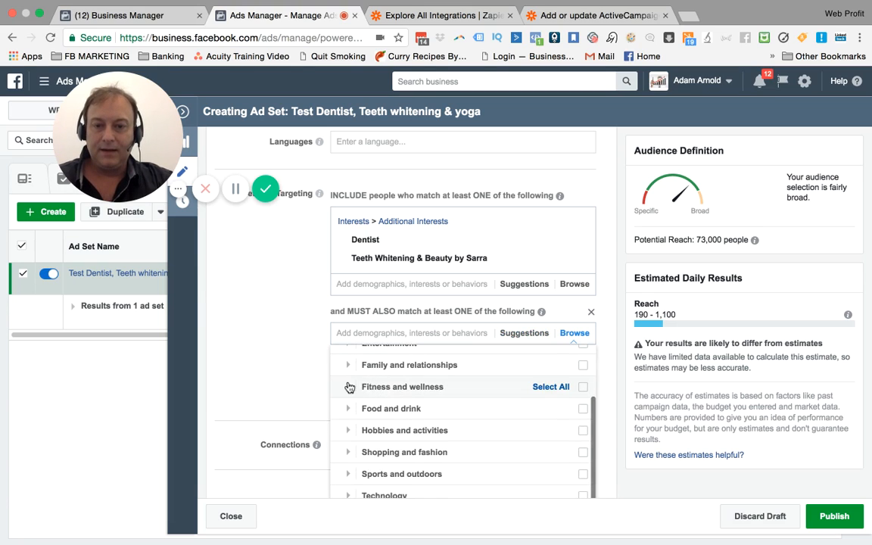
pyautogui.click(352, 386)
pyautogui.scroll(-1, 355, 407)
pyautogui.scroll(-3, 355, 407)
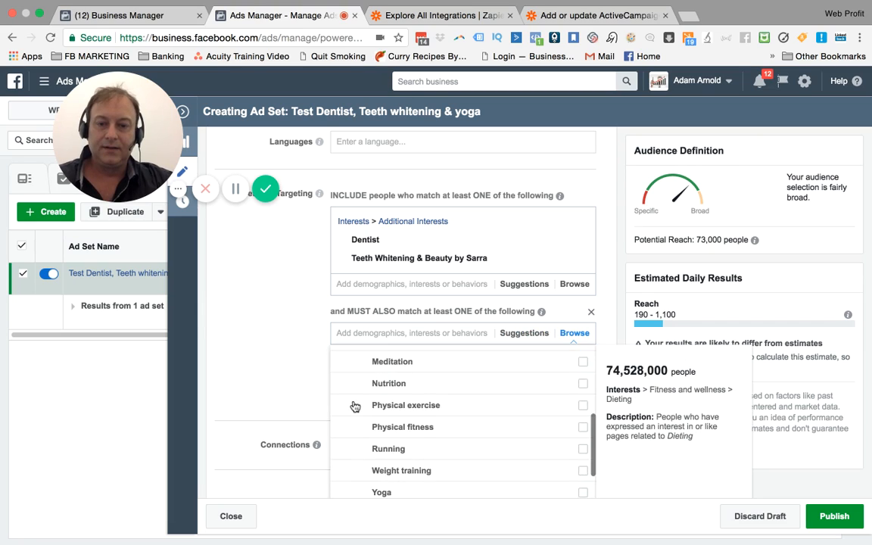
pyautogui.click(579, 429)
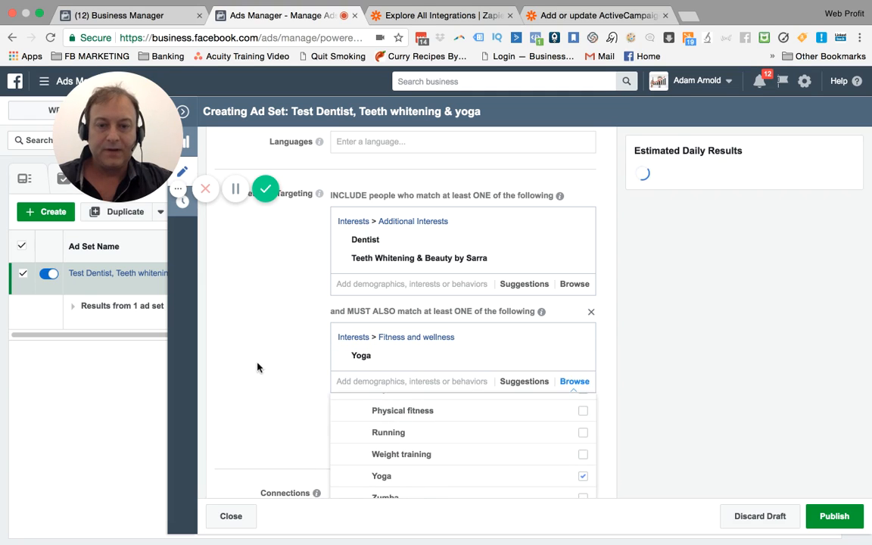
pyautogui.click(644, 286)
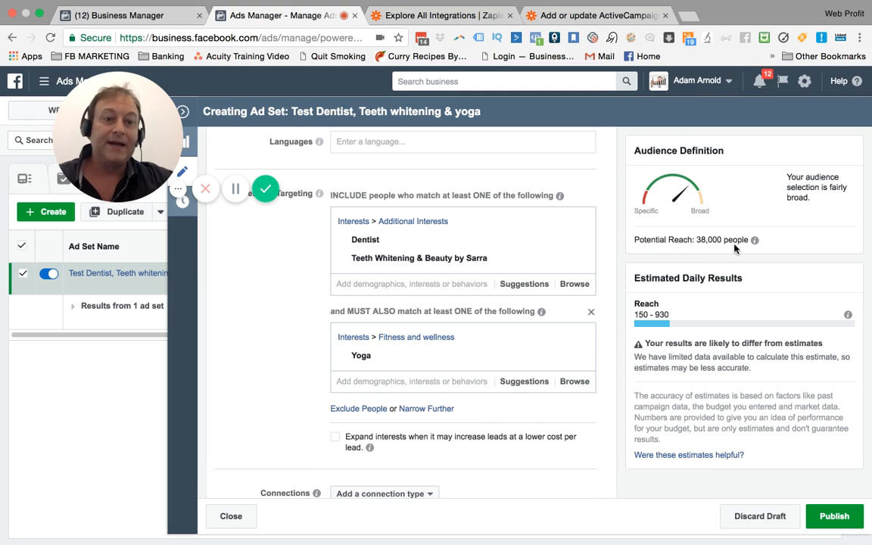
# Switch the ad set back to a Daily Budget and set the amount to $10.00
pyautogui.scroll(1, 251, 381)
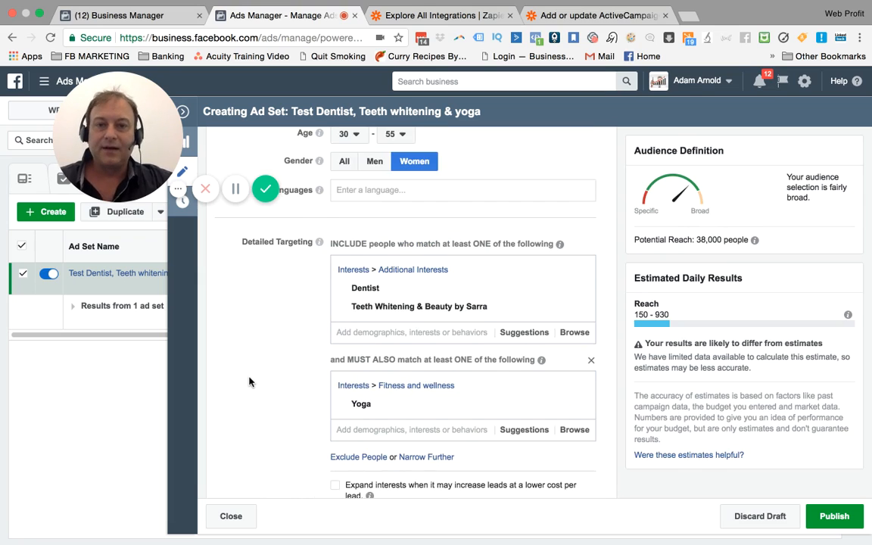
pyautogui.scroll(1, 251, 382)
pyautogui.scroll(10, 249, 381)
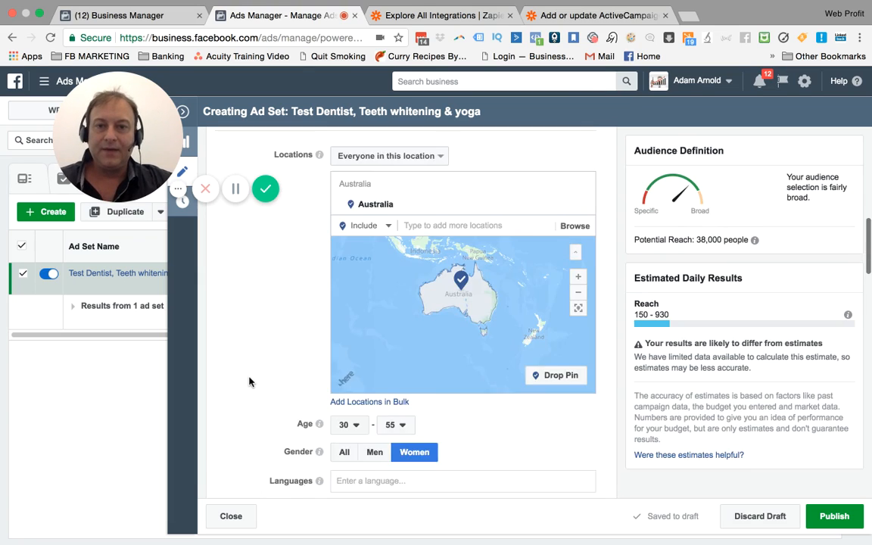
pyautogui.scroll(1, 251, 376)
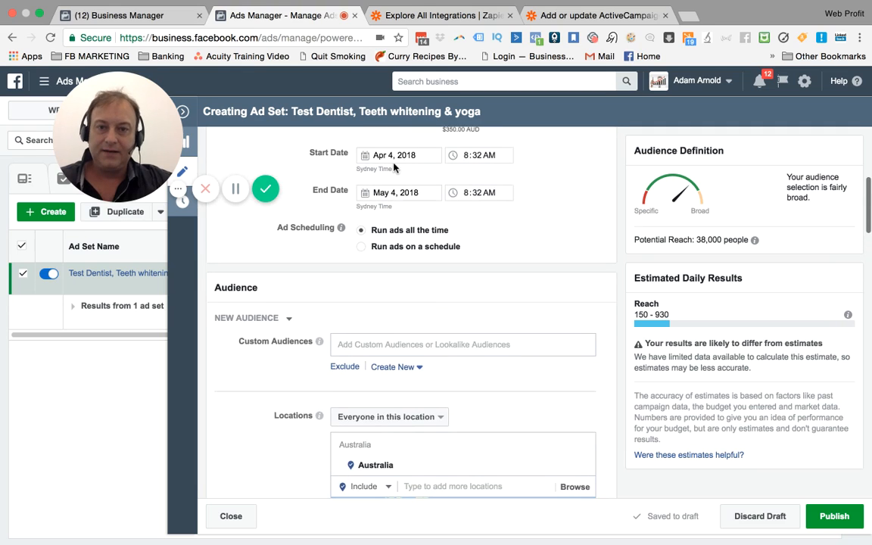
pyautogui.scroll(3, 363, 212)
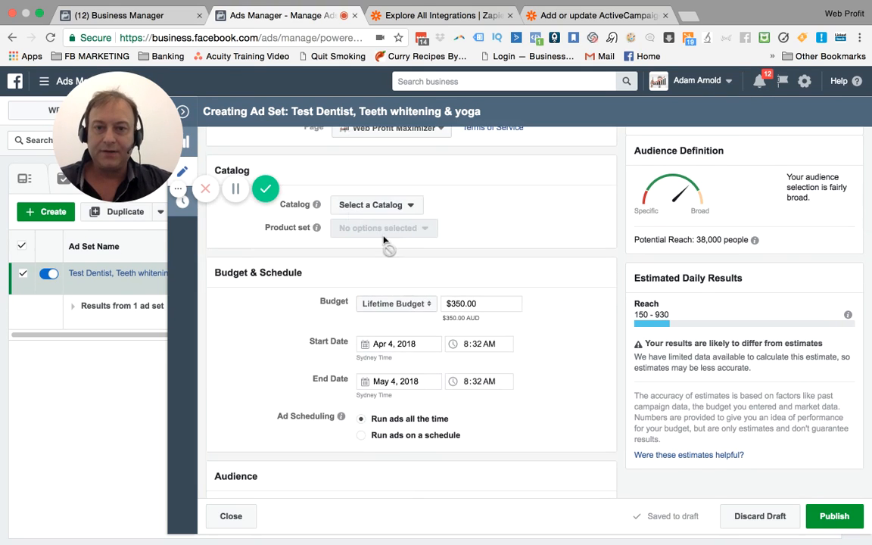
pyautogui.click(405, 289)
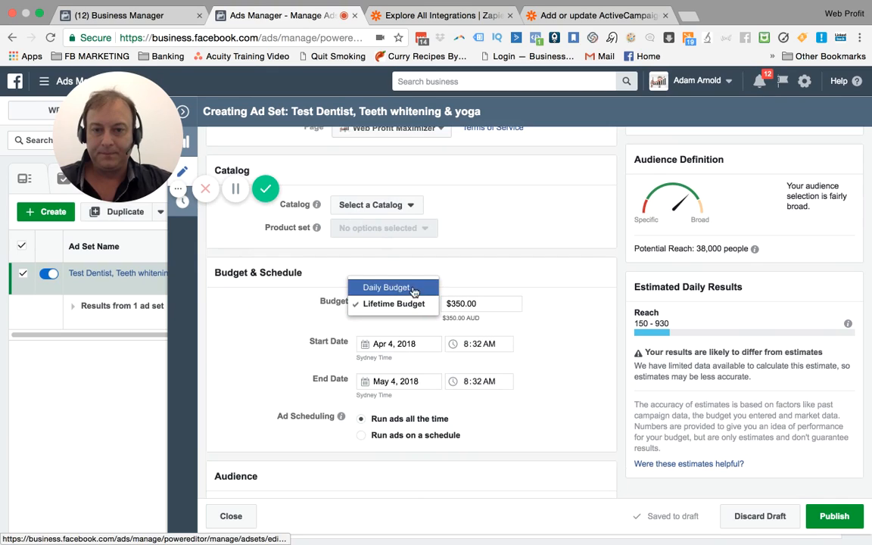
pyautogui.tripleClick(465, 303)
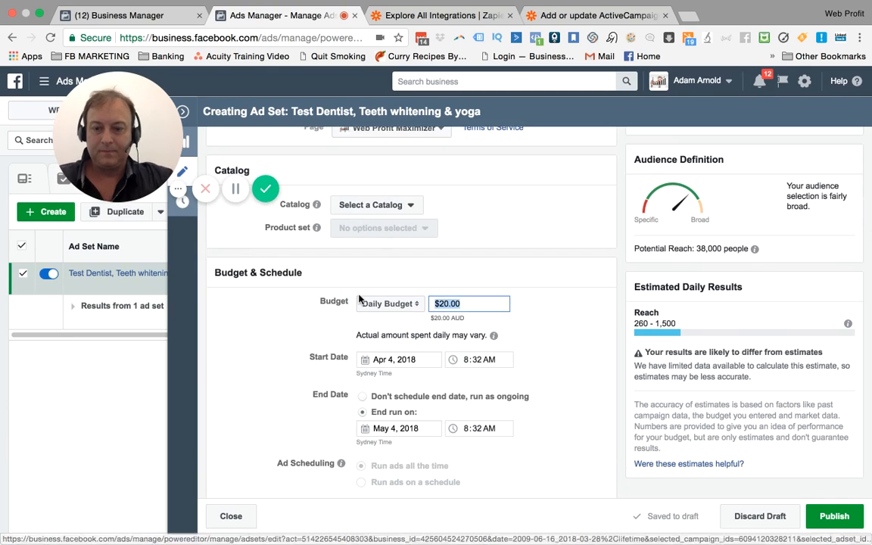
pyautogui.write('10')
pyautogui.press('Tab')
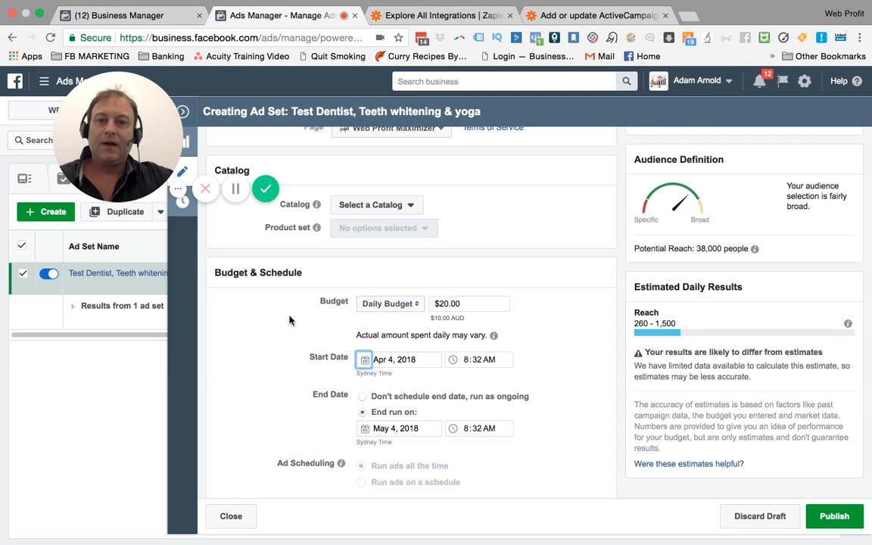
# Set the ad set to run as ongoing without a scheduled end date
pyautogui.scroll(5, 289, 318)
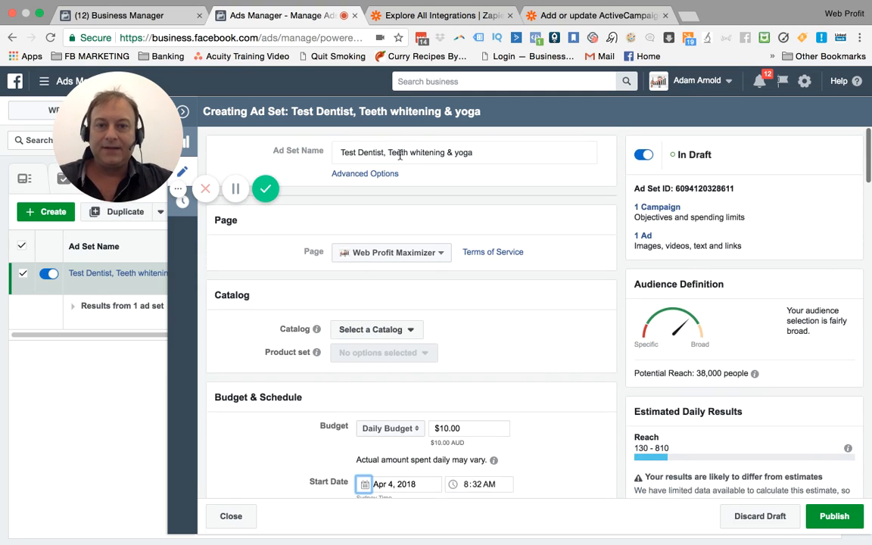
pyautogui.scroll(-2, 399, 154)
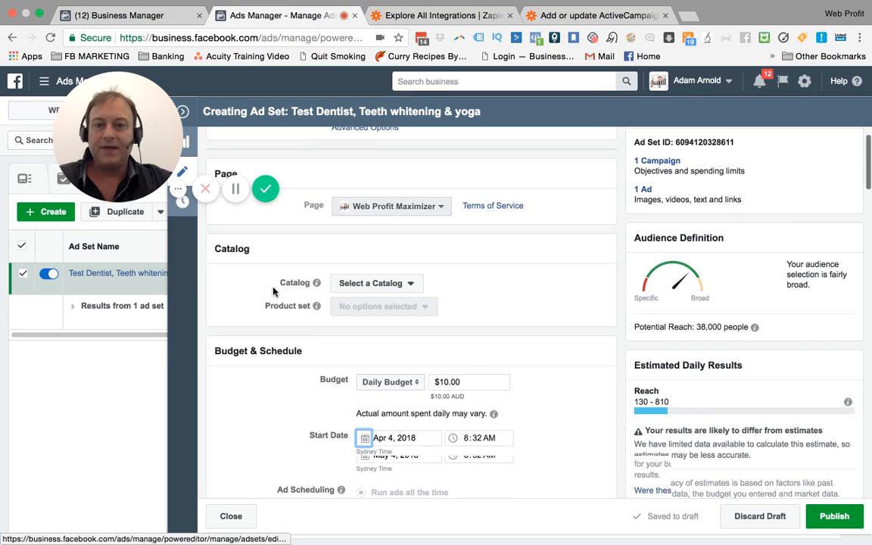
pyautogui.scroll(-4, 273, 290)
pyautogui.scroll(-2, 295, 378)
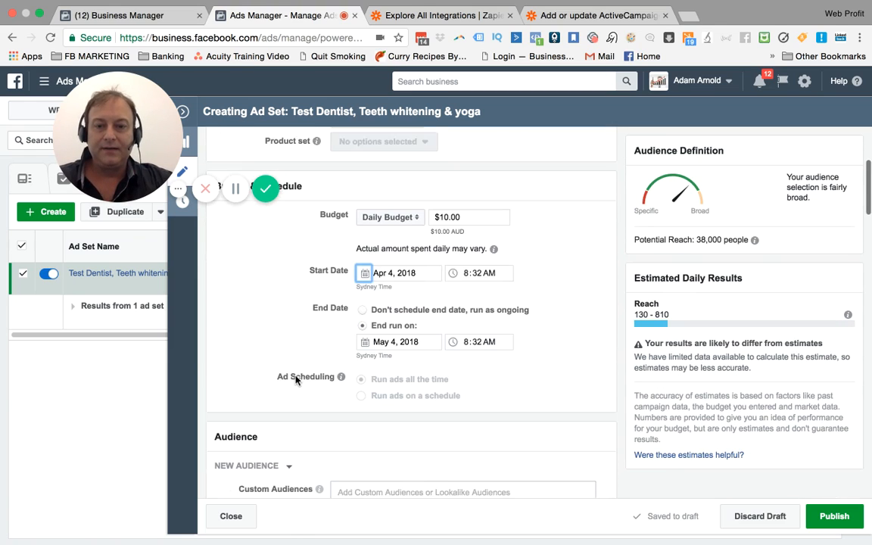
pyautogui.scroll(-1, 295, 378)
pyautogui.click(364, 299)
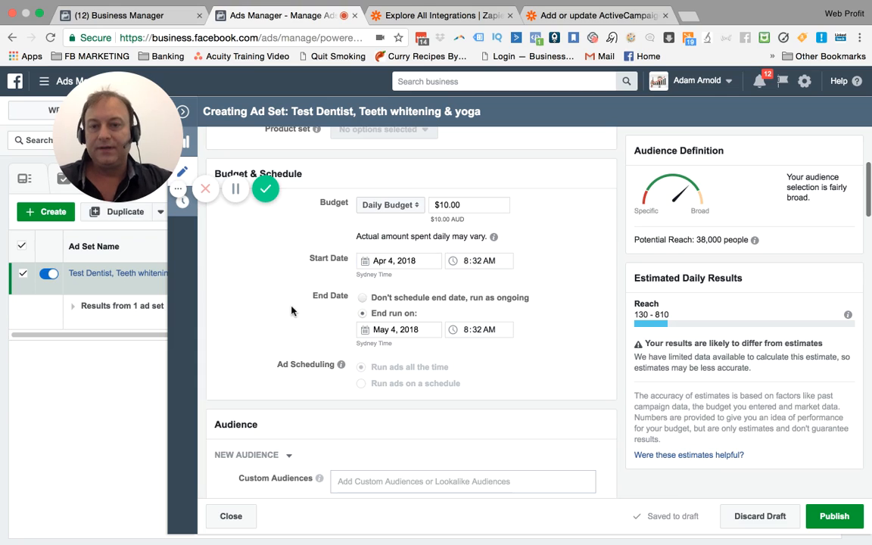
# Review the ad set's schedule, location, age, gender and detailed targeting settings down to the Connections option
pyautogui.scroll(-1, 286, 318)
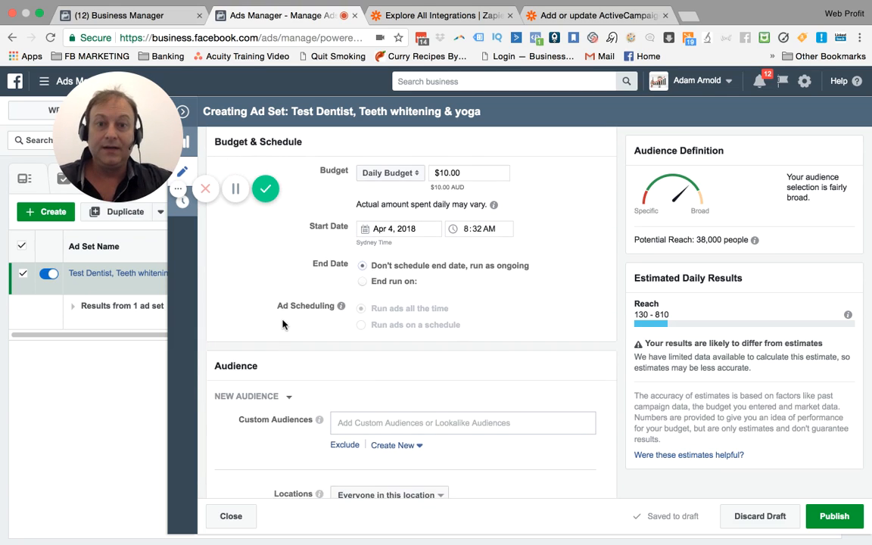
pyautogui.scroll(-9, 282, 324)
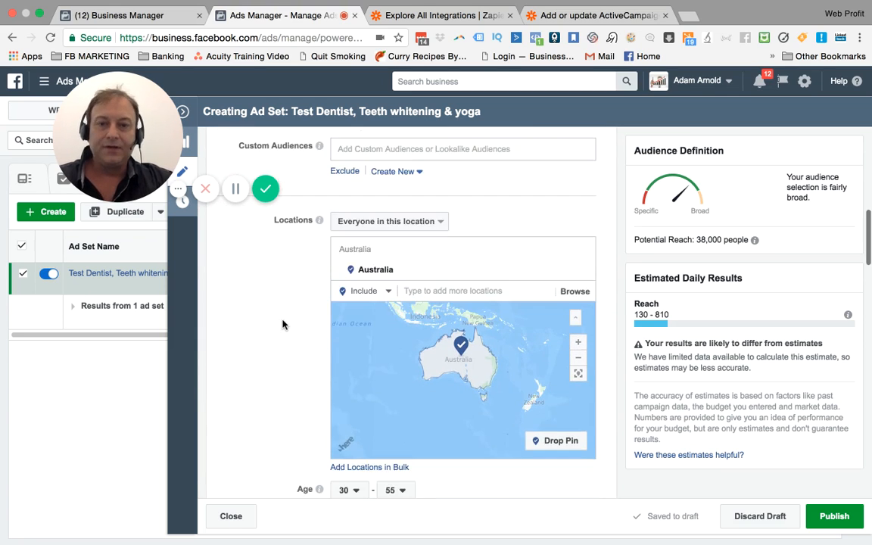
pyautogui.scroll(-6, 282, 324)
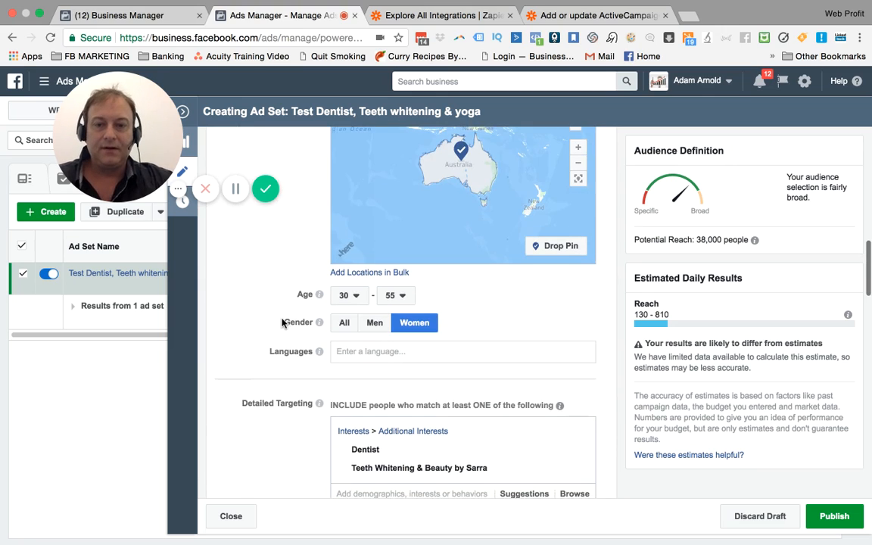
pyautogui.scroll(-5, 272, 354)
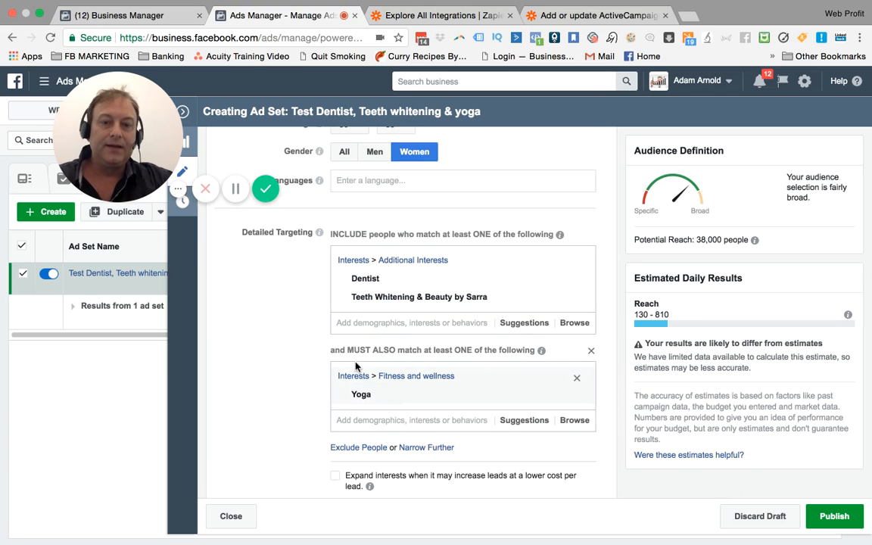
pyautogui.moveTo(376, 384)
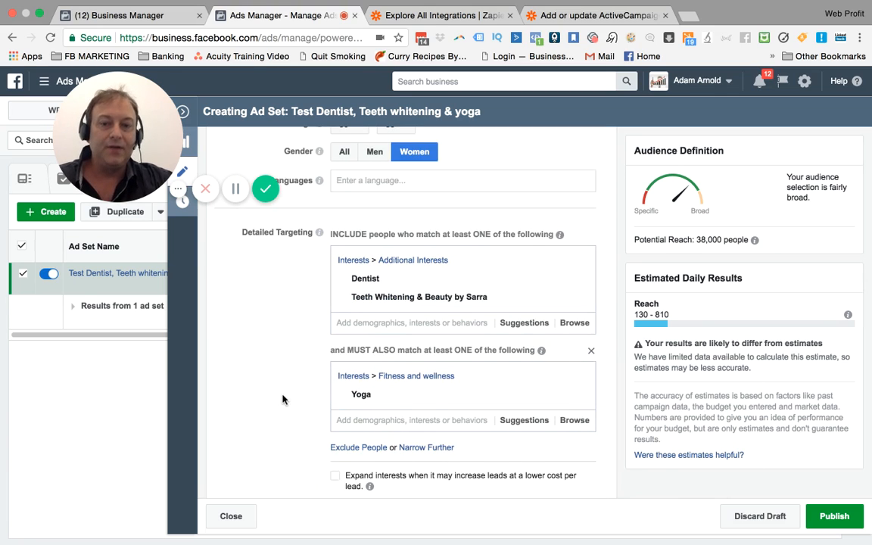
pyautogui.scroll(-1, 279, 398)
pyautogui.scroll(-1, 279, 398)
pyautogui.scroll(-3, 279, 397)
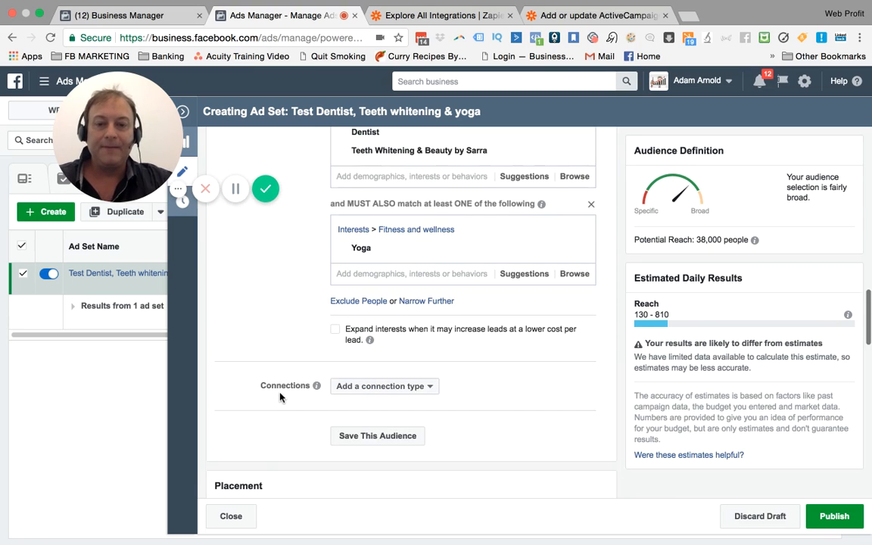
pyautogui.scroll(-3, 280, 397)
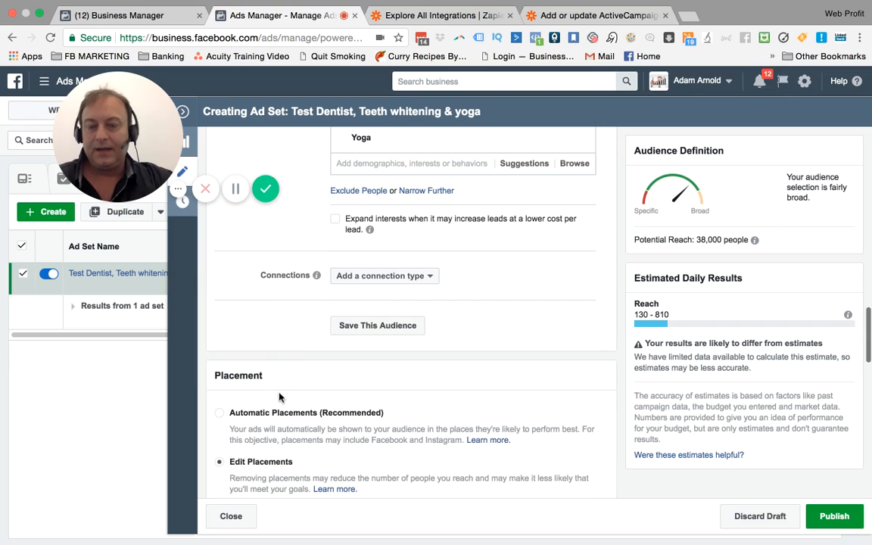
# Look through the available connection types for Facebook Pages, Apps and Events without adding one
pyautogui.click(430, 279)
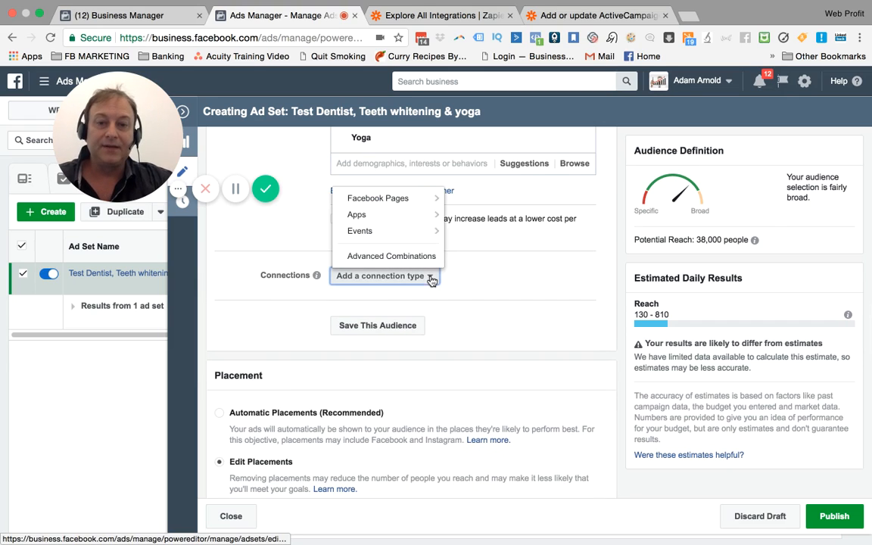
pyautogui.moveTo(396, 198)
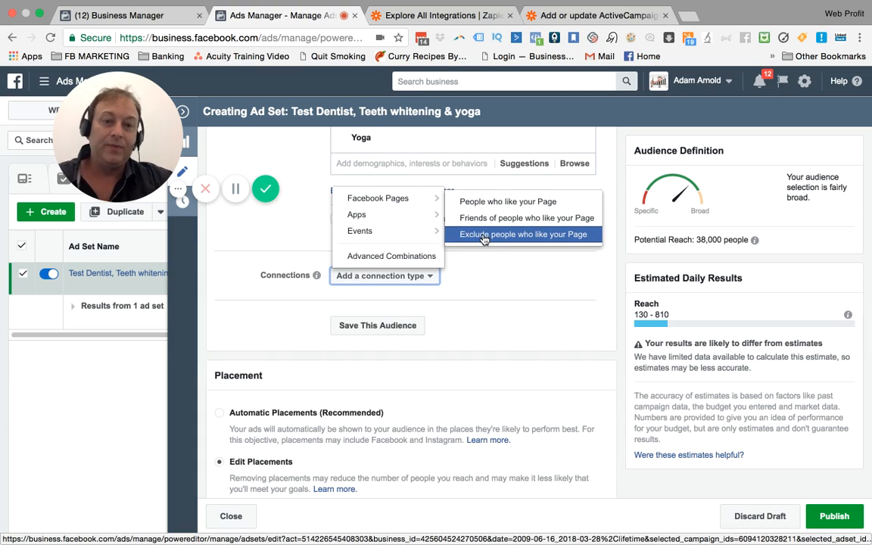
pyautogui.moveTo(420, 217)
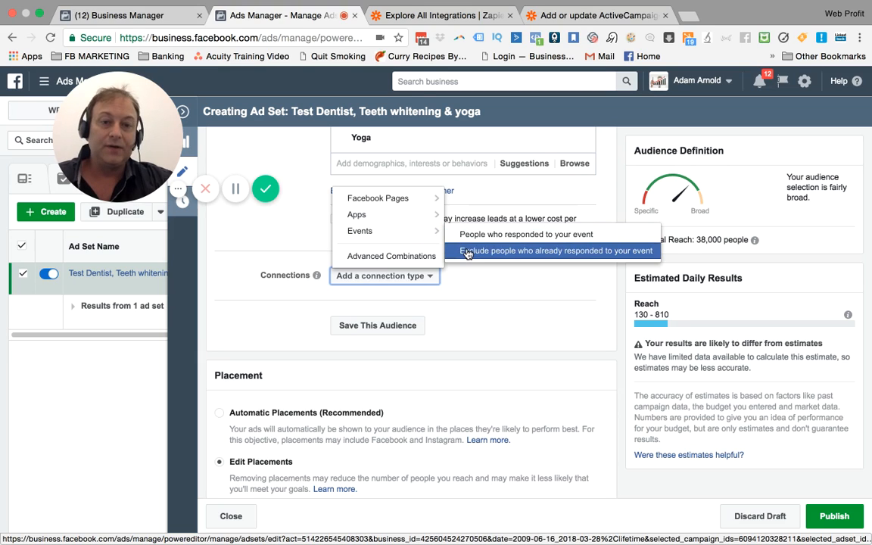
pyautogui.click(253, 311)
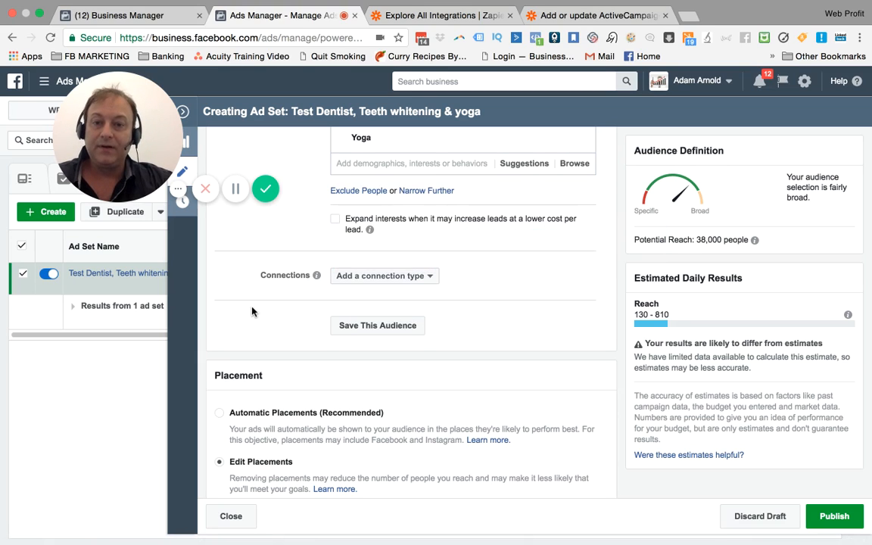
# Examine the Placement section's automatic and manual options, device types and Facebook and Instagram platform placements
pyautogui.scroll(-1, 253, 311)
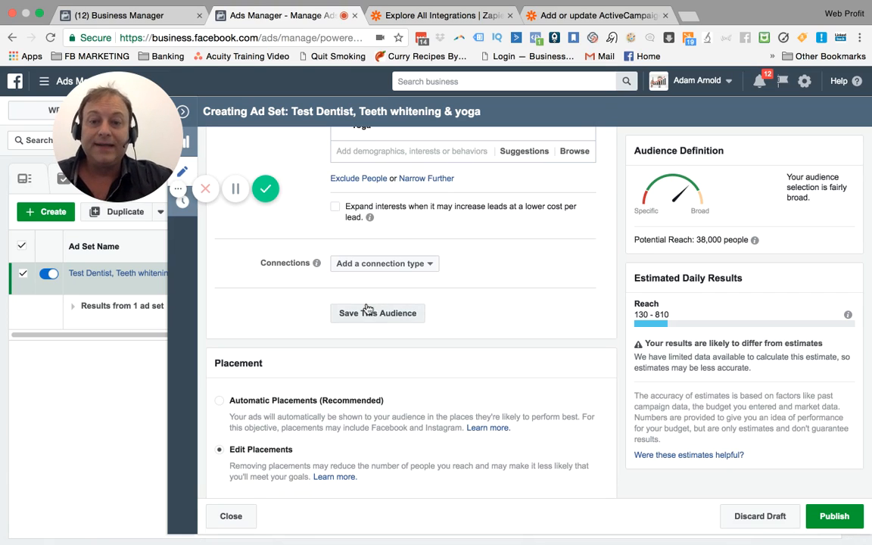
pyautogui.scroll(-3, 265, 318)
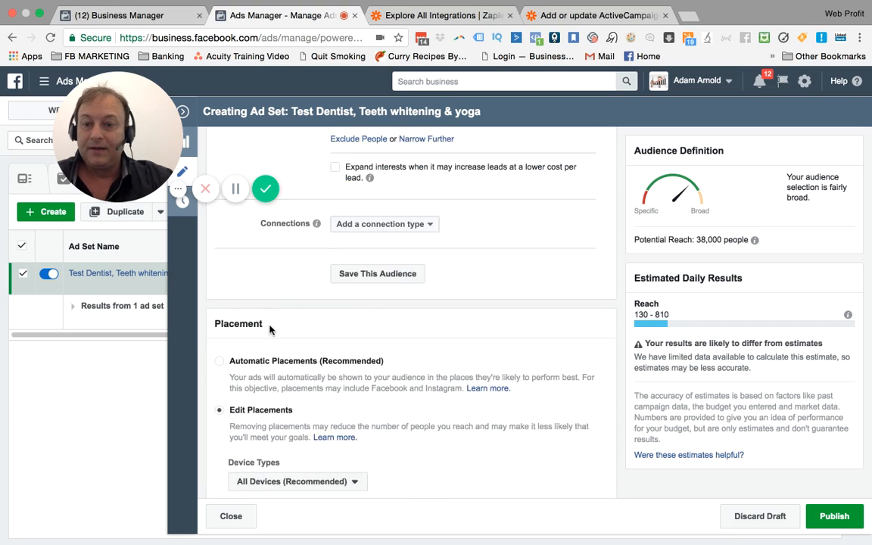
pyautogui.scroll(-2, 269, 328)
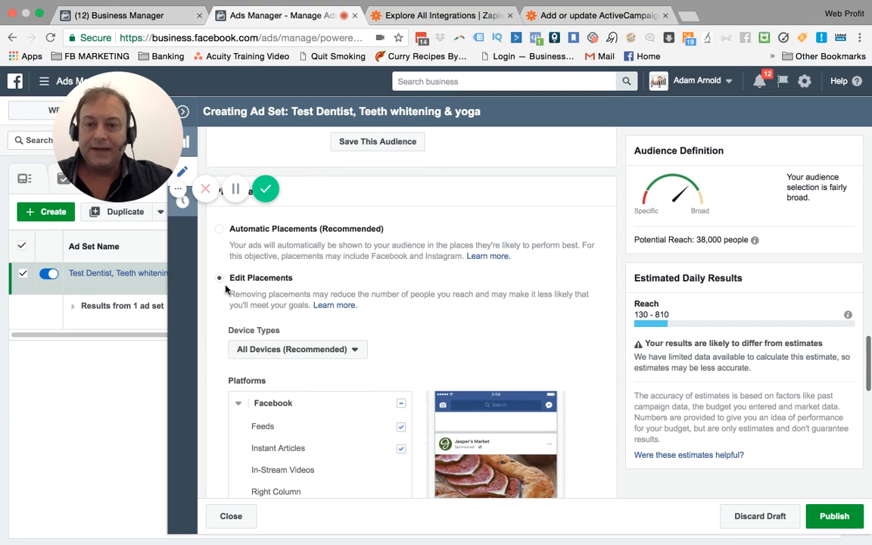
pyautogui.scroll(-1, 292, 315)
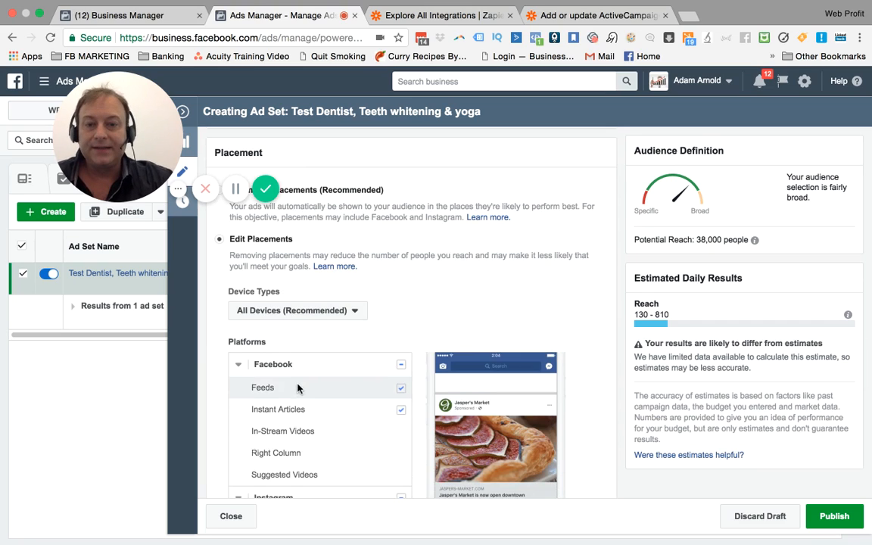
pyautogui.scroll(-1, 271, 349)
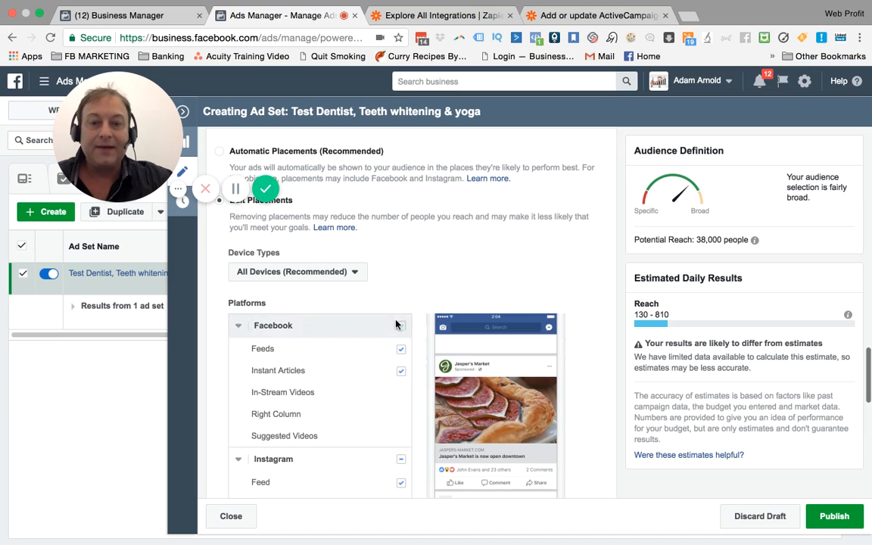
pyautogui.scroll(-1, 418, 308)
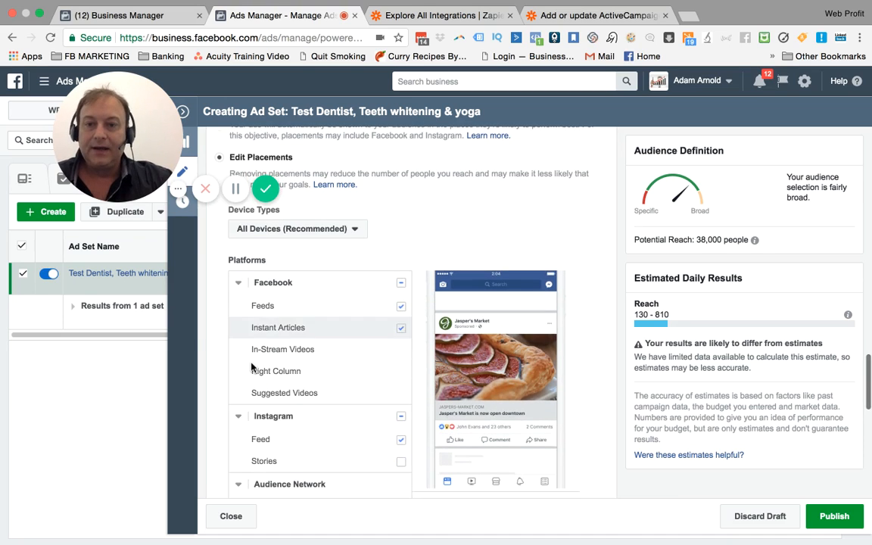
pyautogui.scroll(-1, 220, 318)
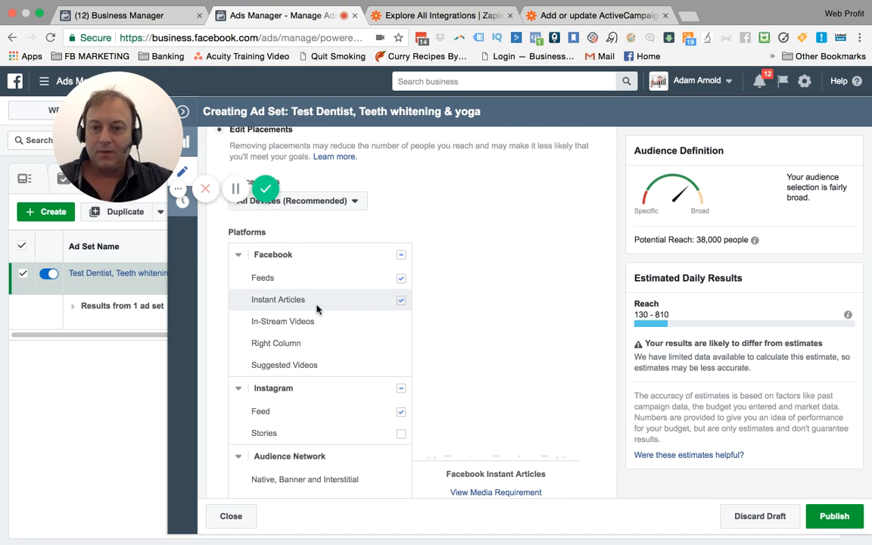
# Try excluding the Facebook Instant Articles placement and including Instagram Stories, restoring each original selection
pyautogui.click(400, 301)
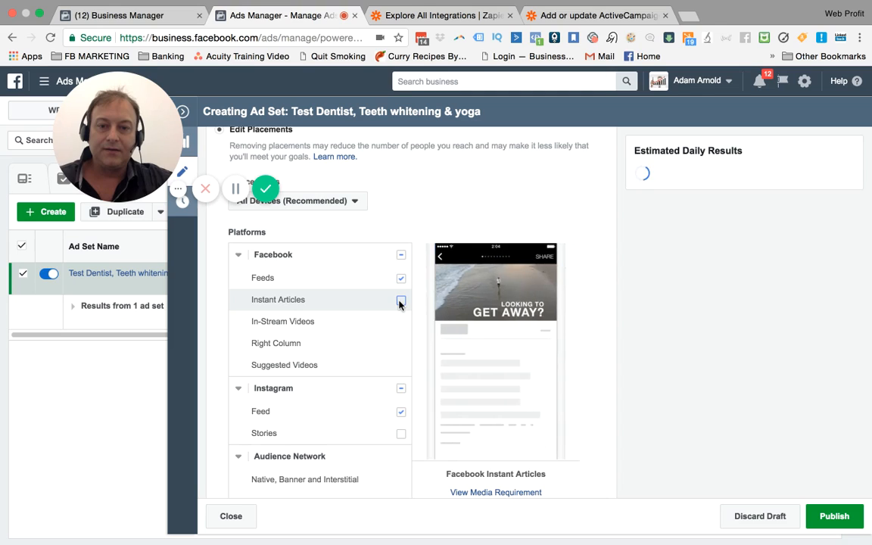
pyautogui.click(400, 300)
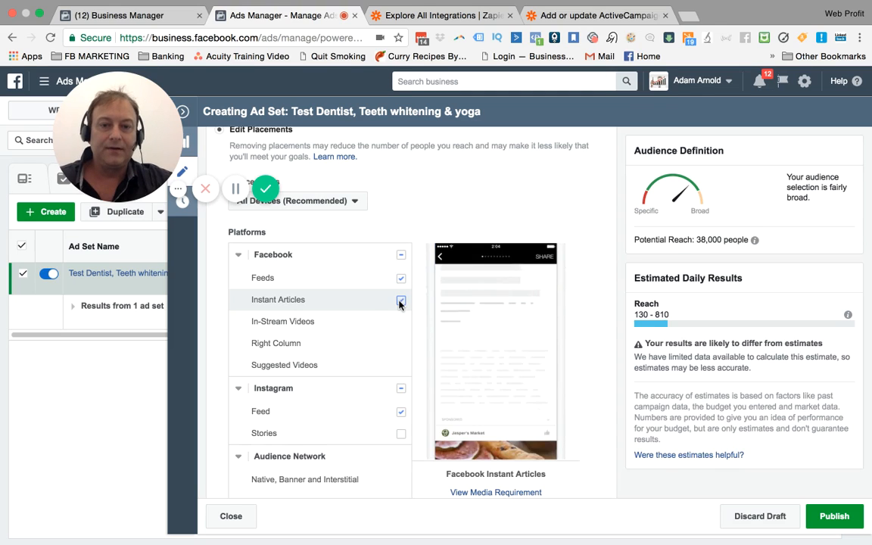
pyautogui.scroll(-2, 263, 324)
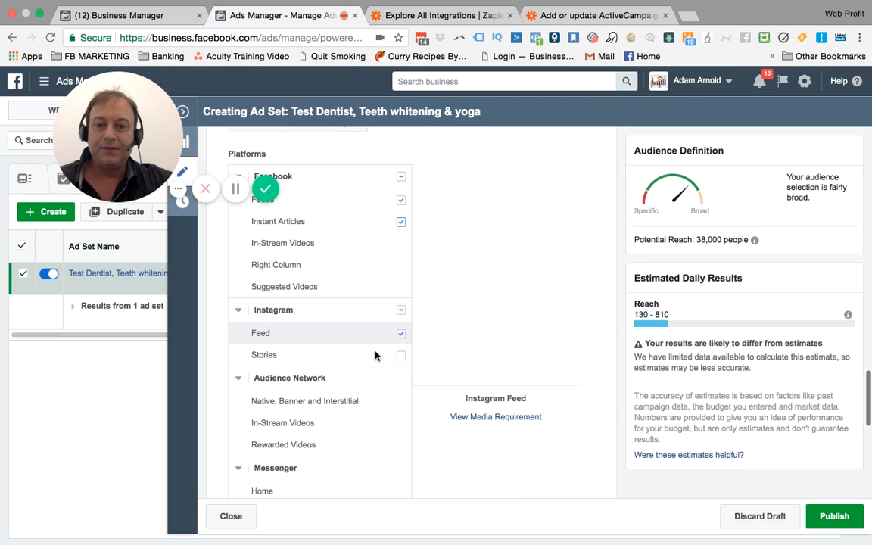
pyautogui.click(401, 336)
pyautogui.scroll(-1, 295, 362)
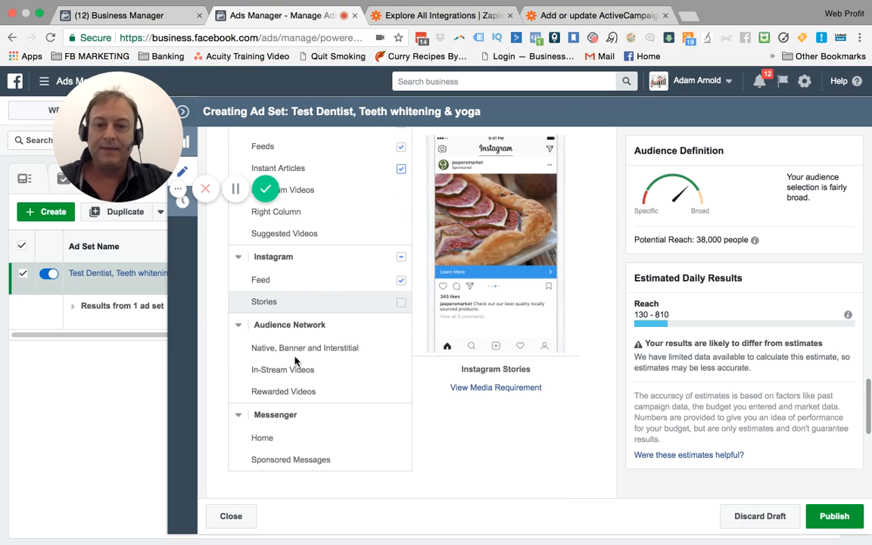
pyautogui.click(401, 302)
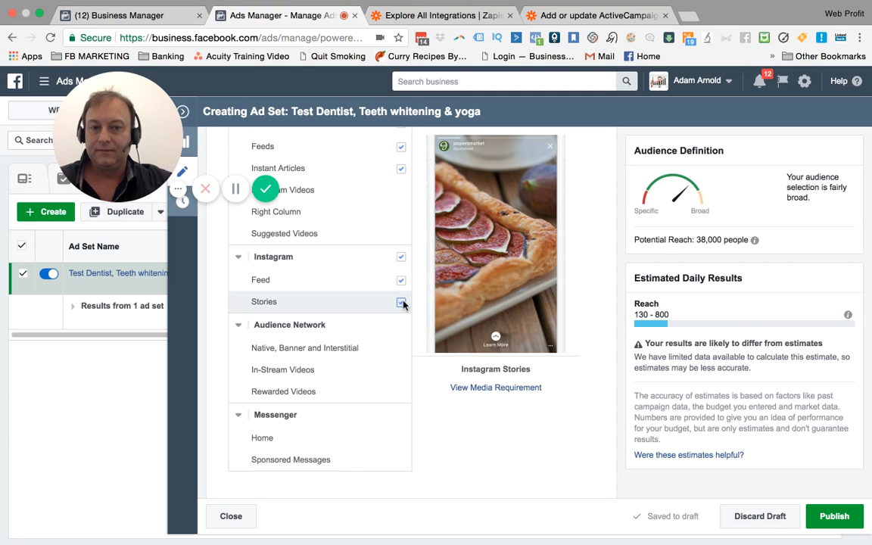
pyautogui.click(401, 302)
# Check the Audience Network and Messenger placements and view the choices for specific mobile devices
pyautogui.scroll(-1, 292, 390)
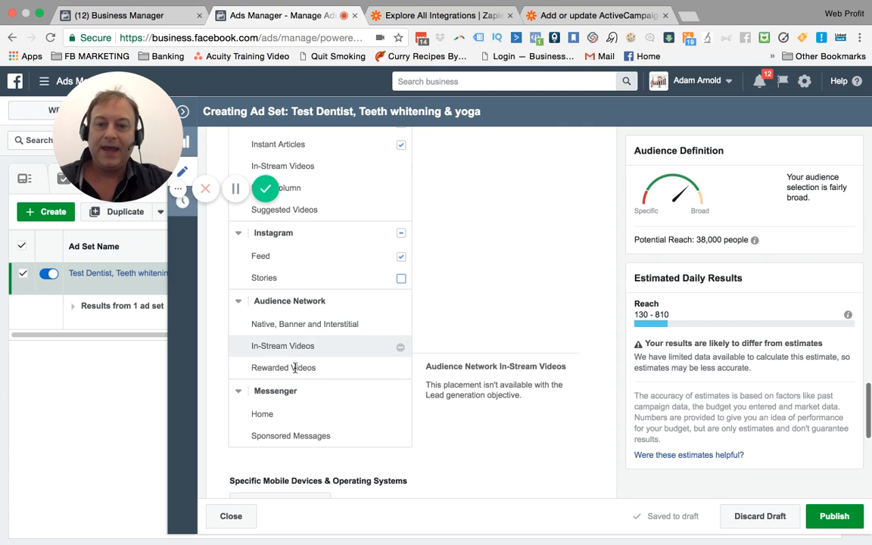
pyautogui.scroll(-2, 298, 391)
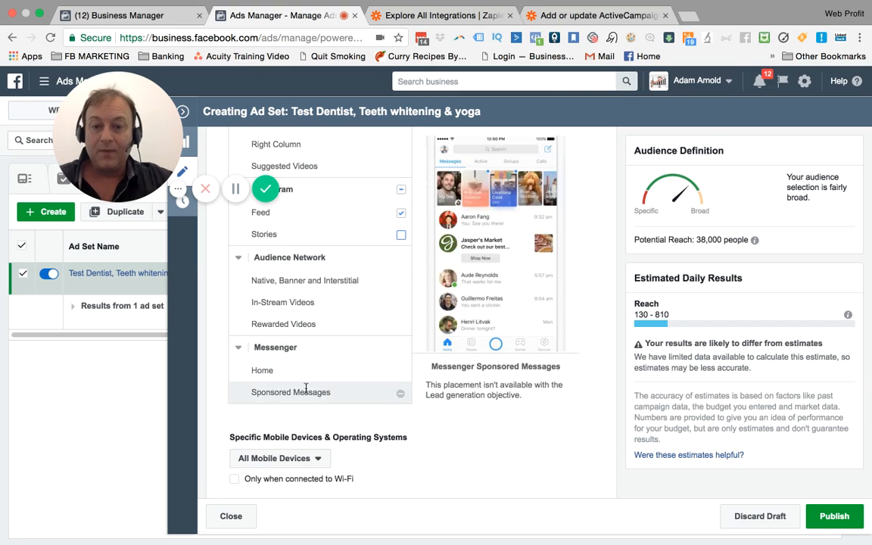
pyautogui.scroll(-2, 306, 382)
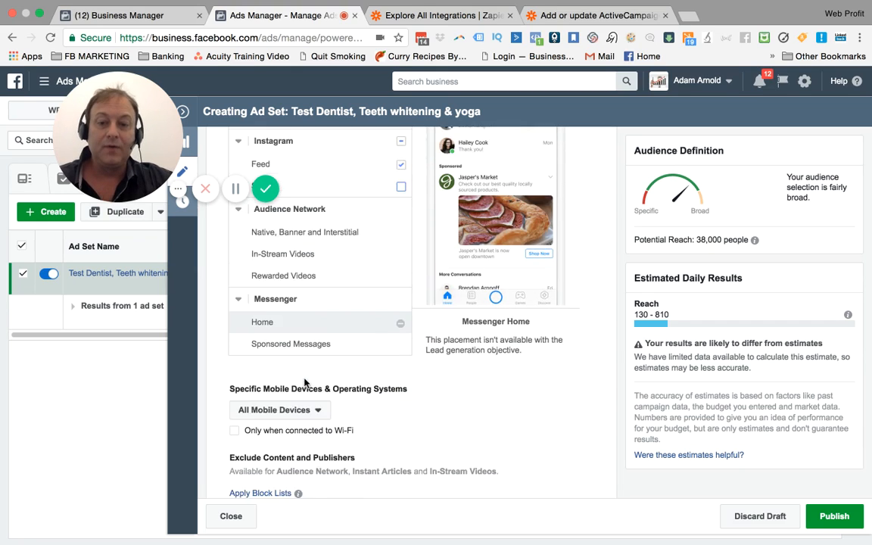
pyautogui.scroll(-3, 305, 382)
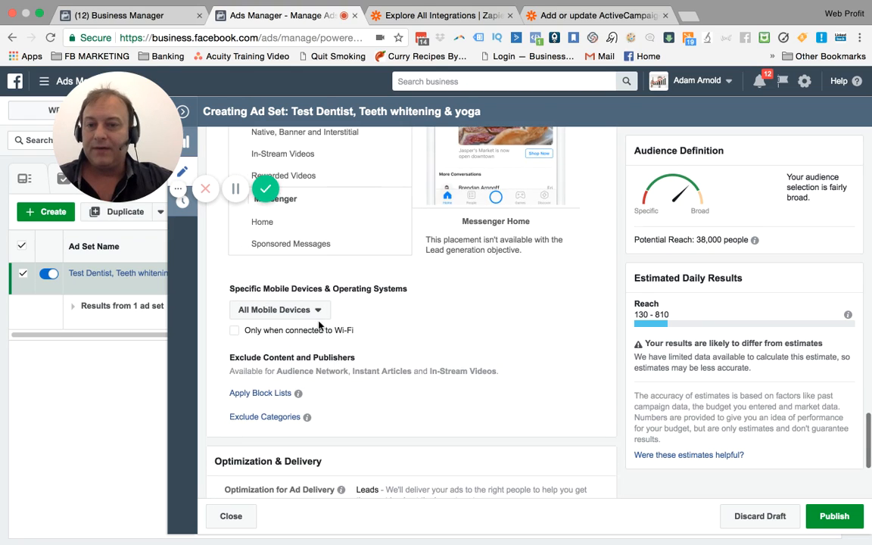
pyautogui.click(318, 310)
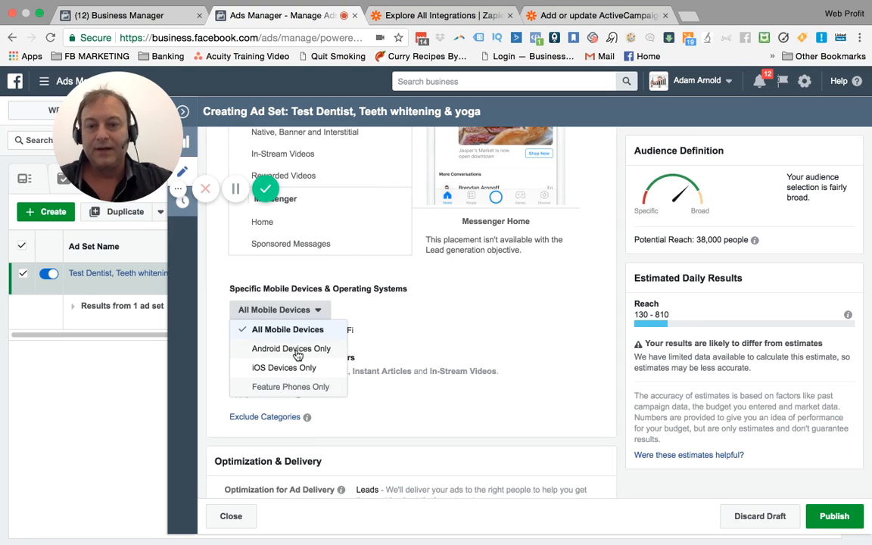
pyautogui.click(390, 292)
# Look over the block list and category options for excluding content and publishers
pyautogui.scroll(-1, 383, 410)
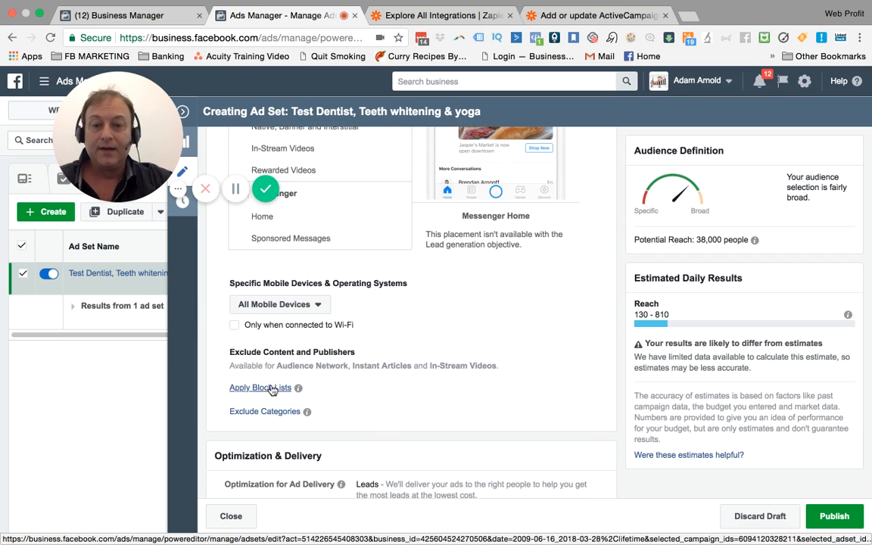
pyautogui.scroll(-2, 331, 376)
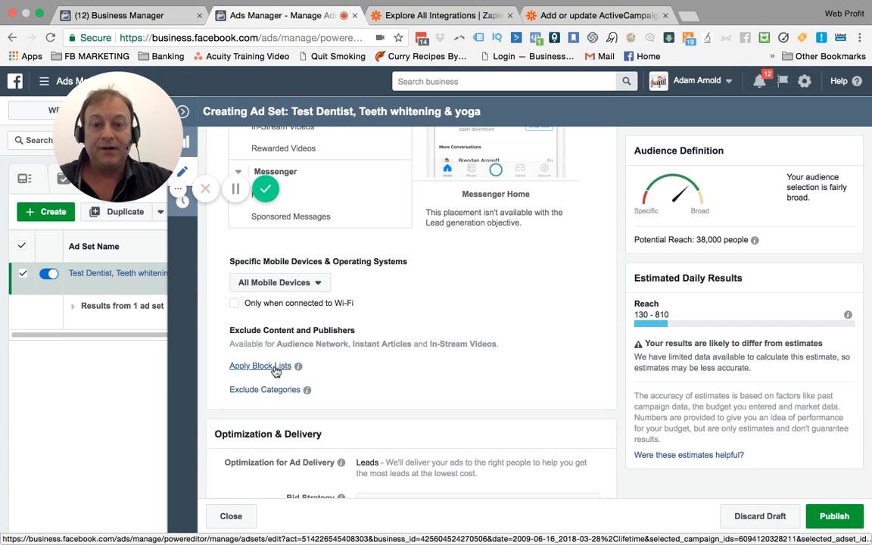
pyautogui.scroll(-1, 376, 370)
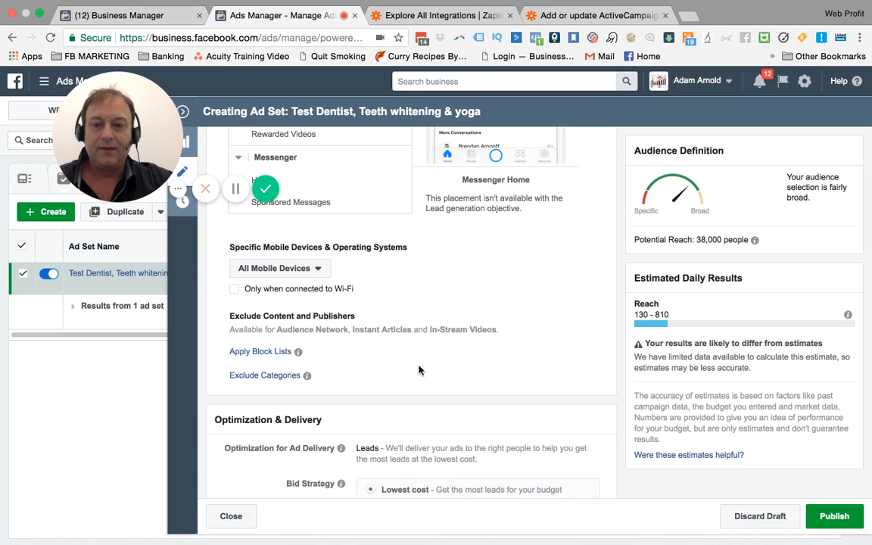
# Try enabling a bid cap for the Lowest cost bid strategy in Optimization & Delivery, and remove it again
pyautogui.scroll(-5, 418, 371)
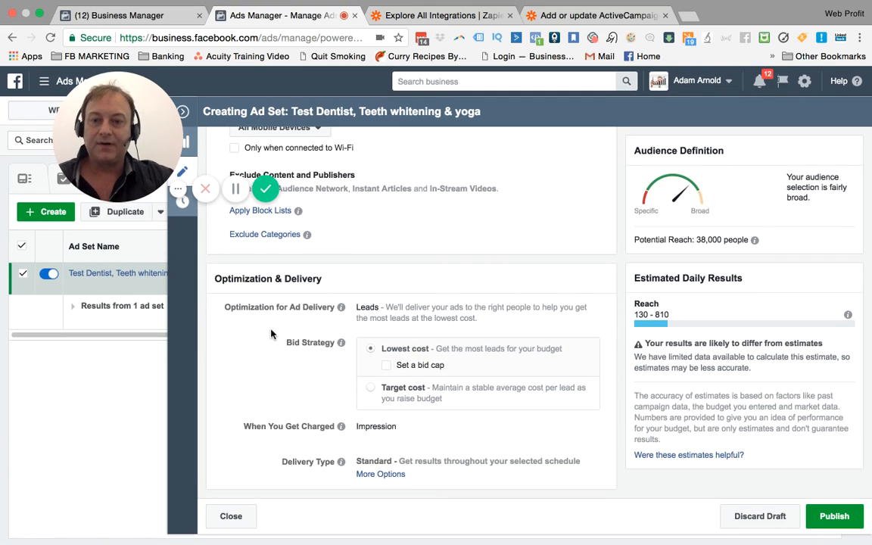
pyautogui.moveTo(390, 368)
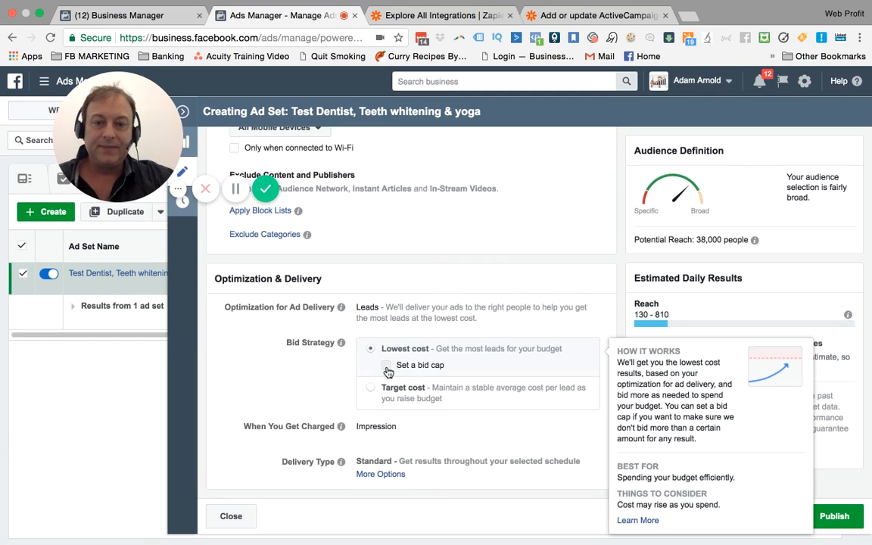
pyautogui.click(387, 368)
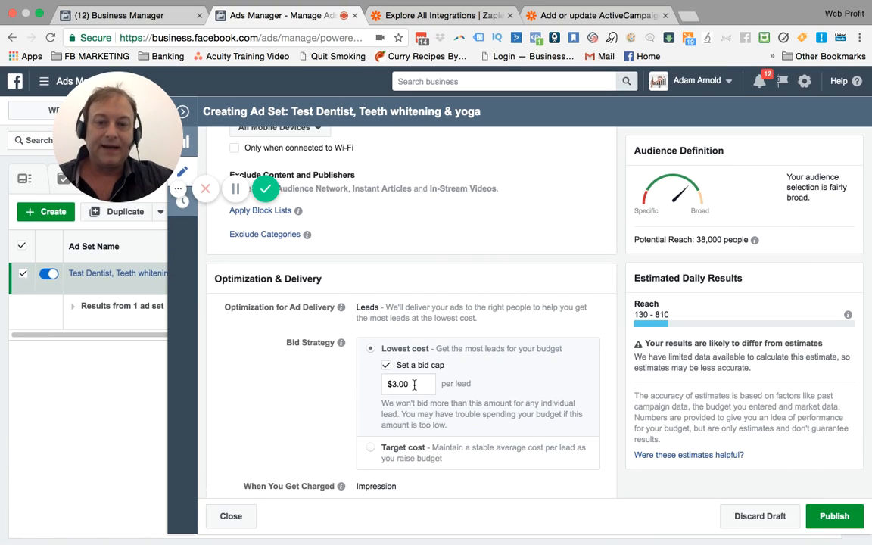
pyautogui.click(387, 365)
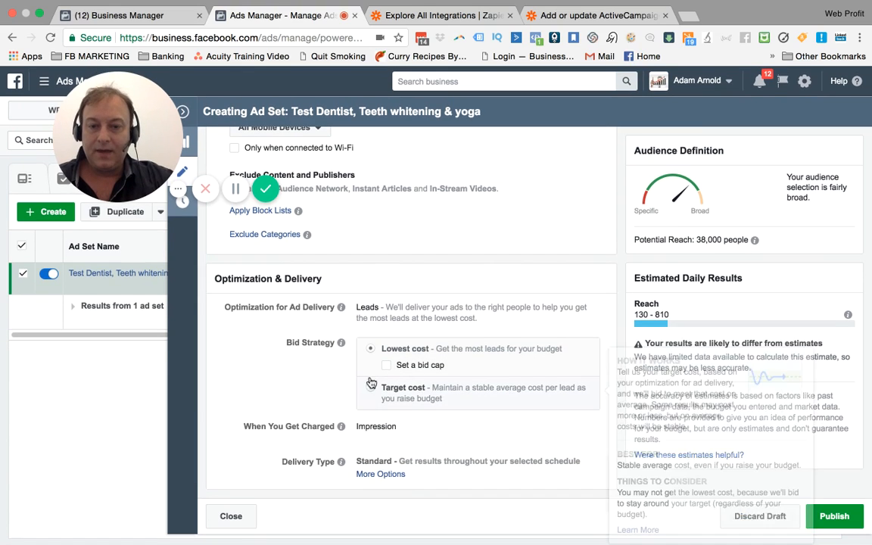
# Try the Target cost bid strategy, restore Lowest cost, and view the additional delivery type options
pyautogui.click(371, 390)
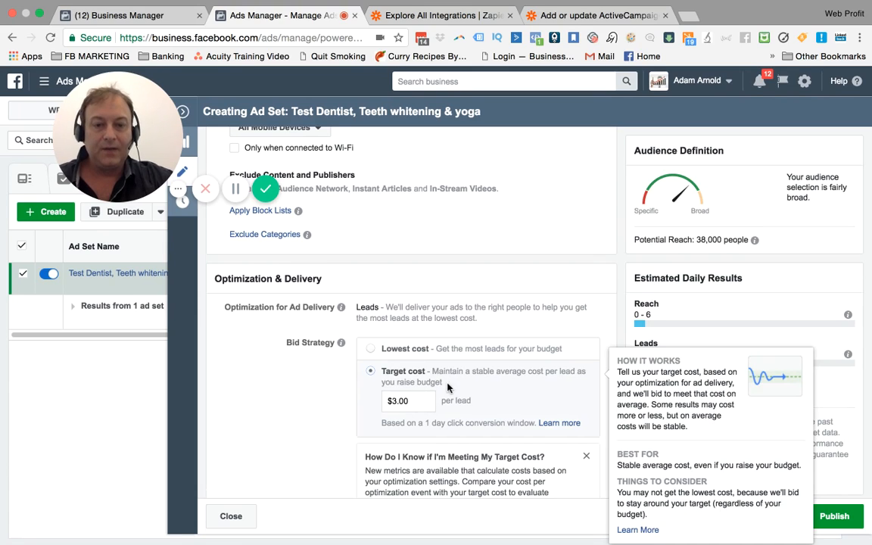
pyautogui.click(370, 349)
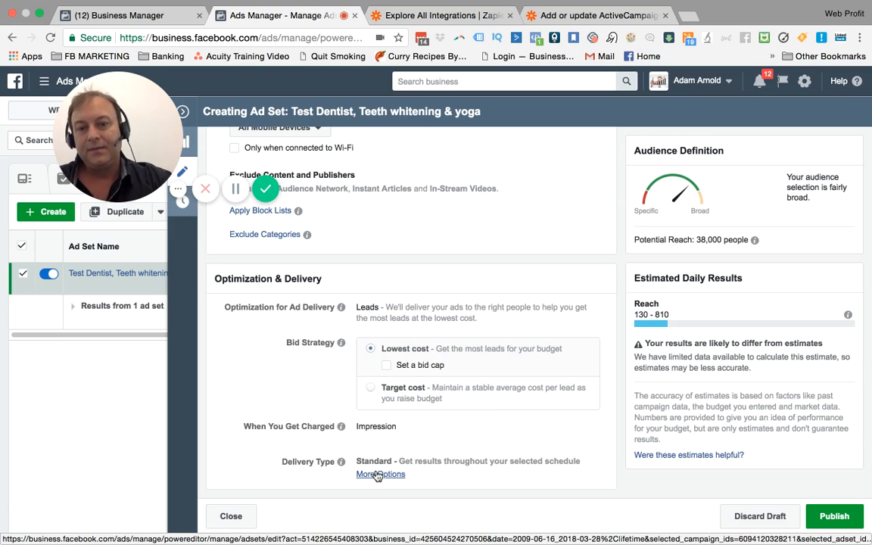
pyautogui.click(377, 475)
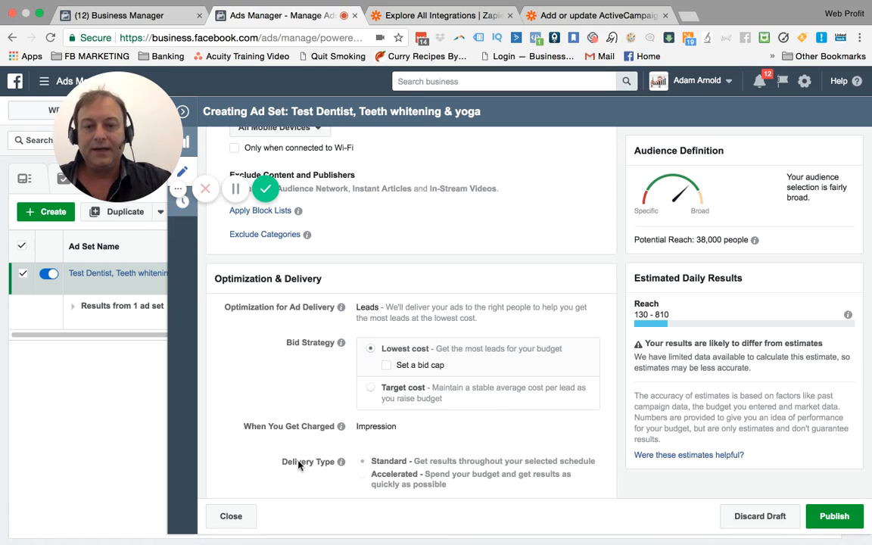
pyautogui.scroll(-1, 356, 446)
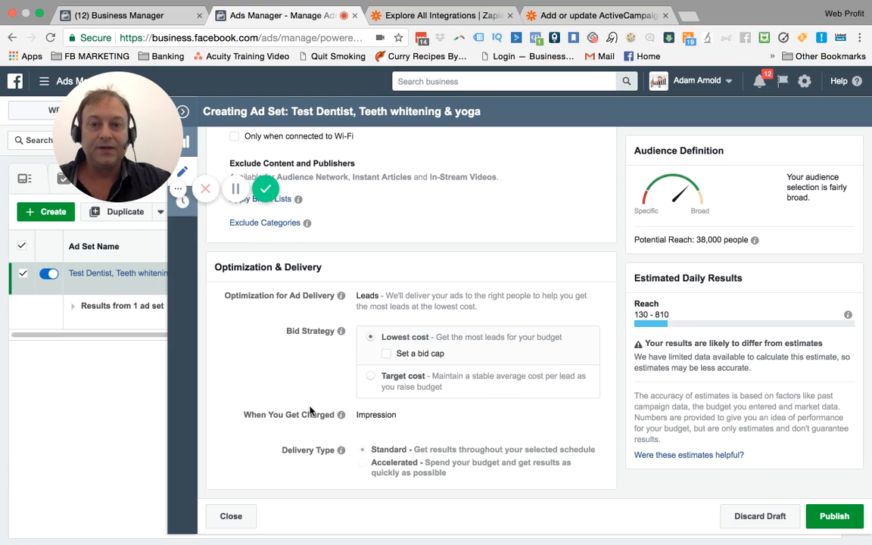
# Review the ad set's placement, detailed targeting, age, gender, location and budget settings, back to the ad set name
pyautogui.scroll(4, 309, 410)
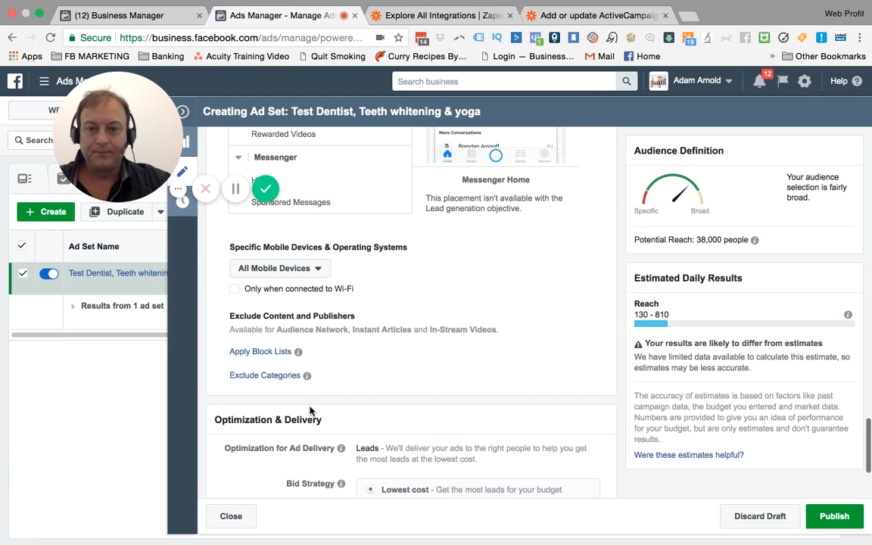
pyautogui.scroll(9, 310, 409)
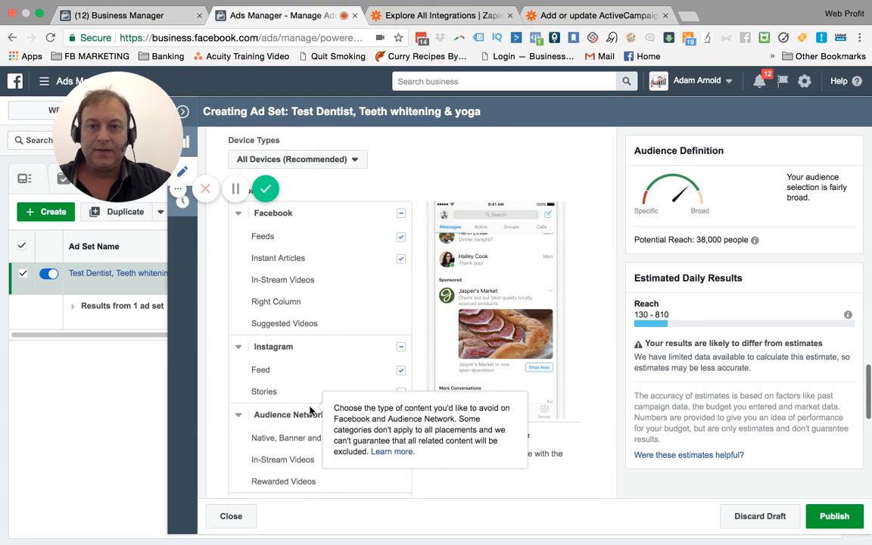
pyautogui.scroll(8, 310, 410)
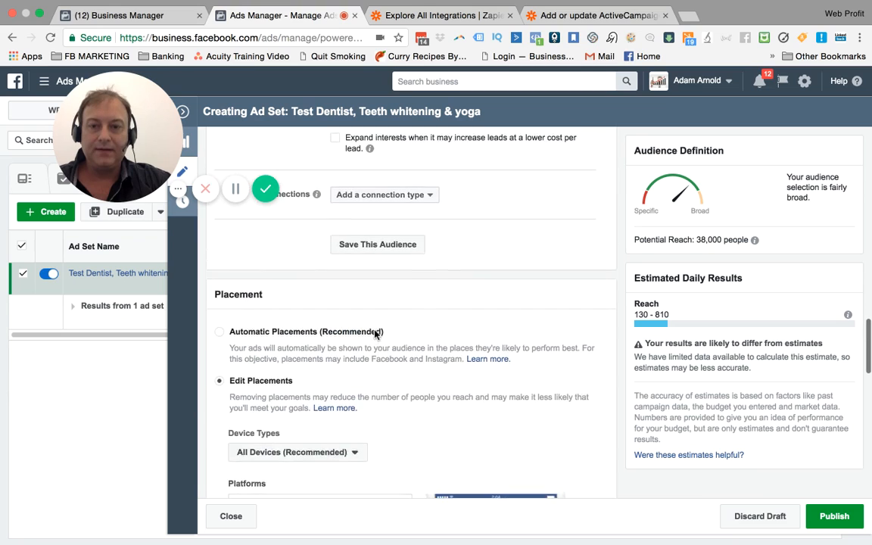
pyautogui.scroll(4, 375, 334)
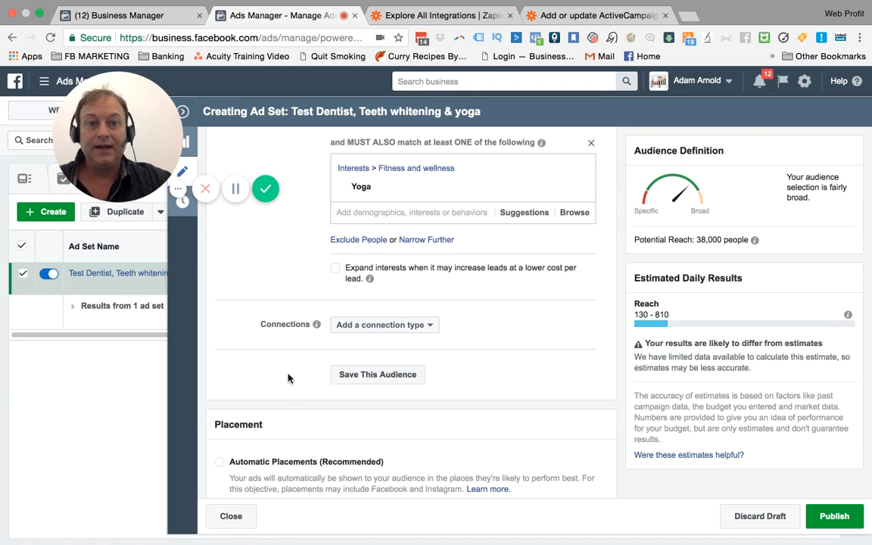
pyautogui.scroll(-8, 288, 379)
pyautogui.scroll(3, 287, 397)
pyautogui.scroll(5, 288, 397)
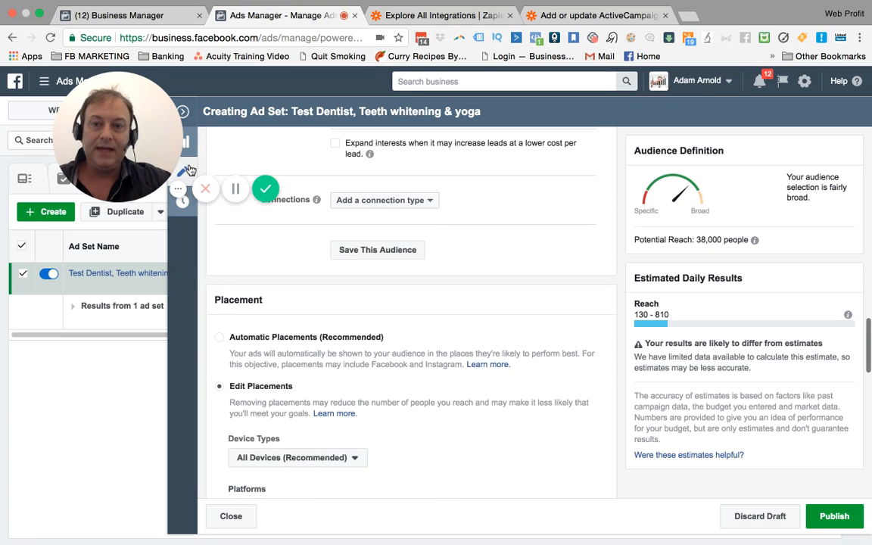
pyautogui.scroll(4, 382, 202)
pyautogui.scroll(5, 379, 209)
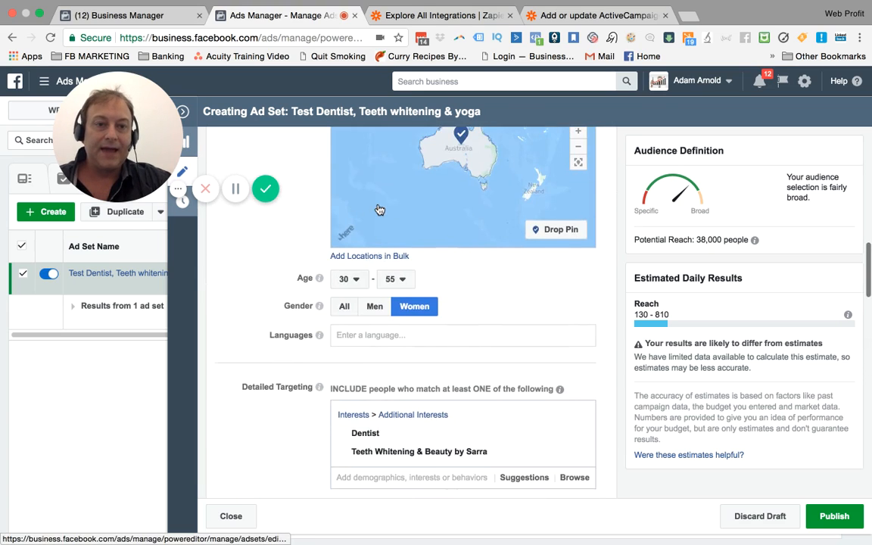
pyautogui.scroll(10, 367, 302)
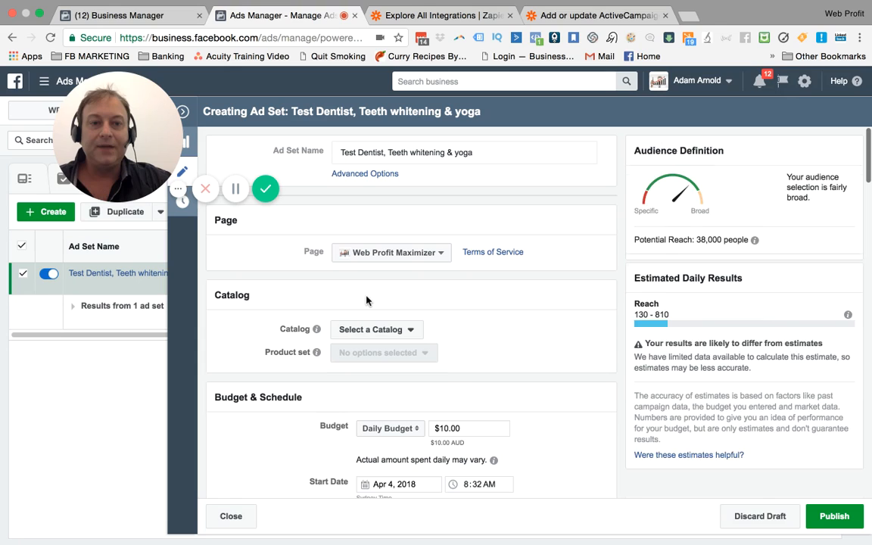
pyautogui.scroll(3, 366, 301)
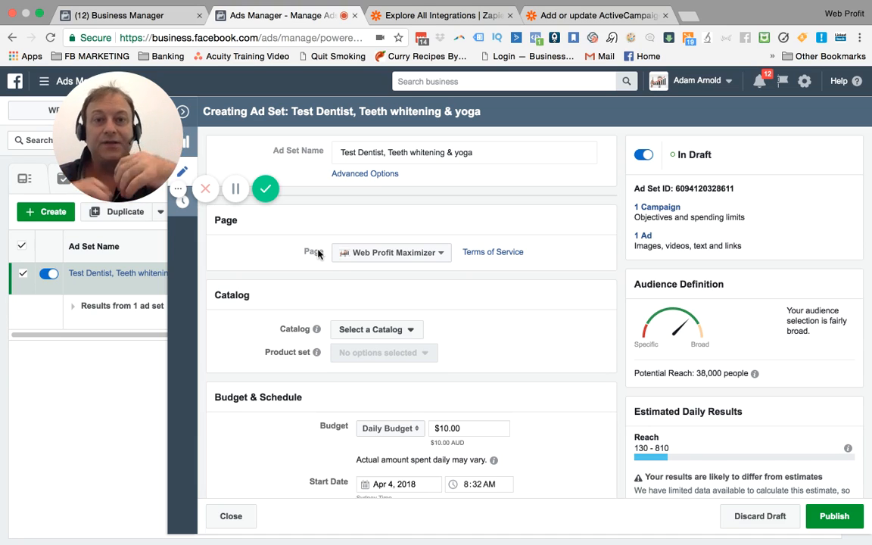
# Open the ad that belongs to this ad set for editing
pyautogui.scroll(-1, 273, 346)
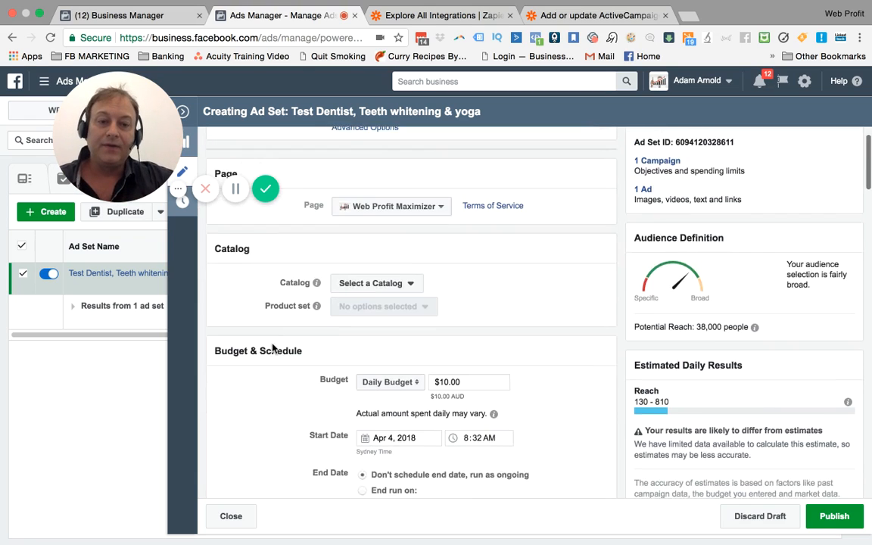
pyautogui.scroll(1, 272, 347)
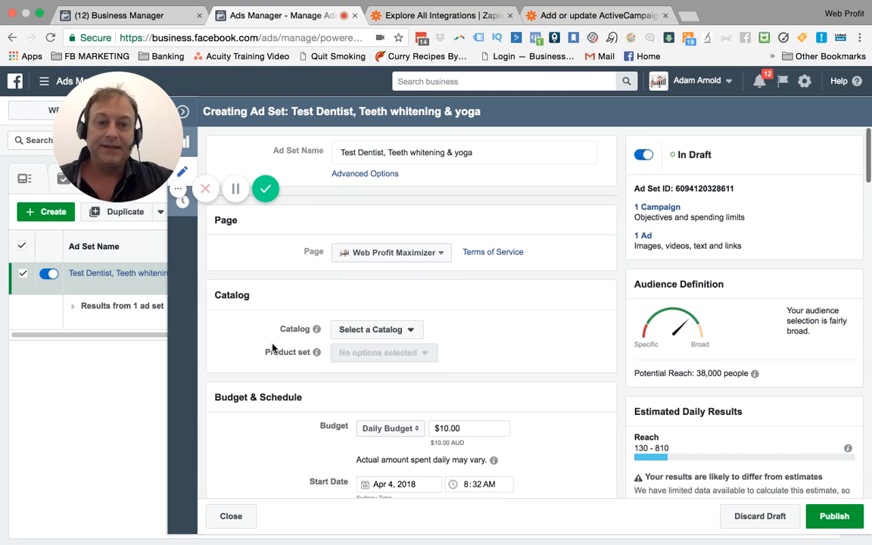
pyautogui.click(642, 237)
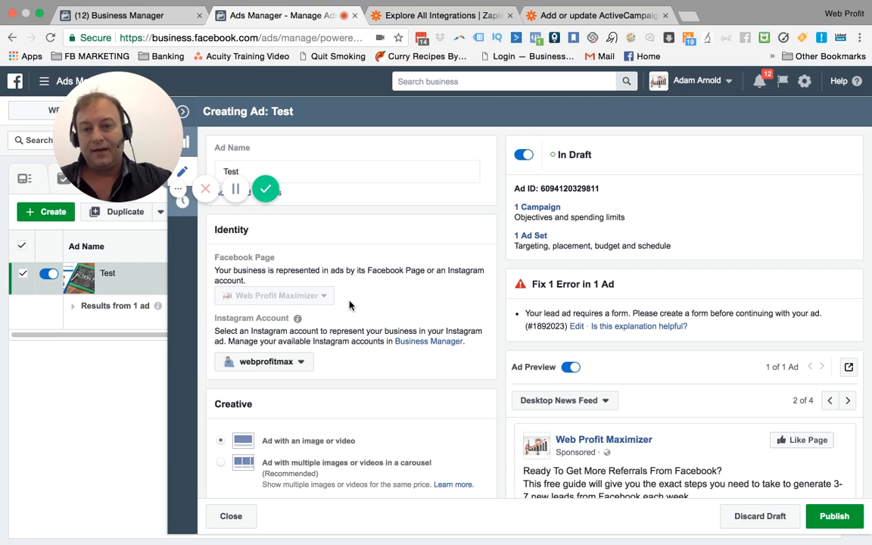
# Examine the ad's identity, image, text, headline, link description and call to action, comparing them with the Desktop News Feed preview
pyautogui.scroll(-1, 349, 304)
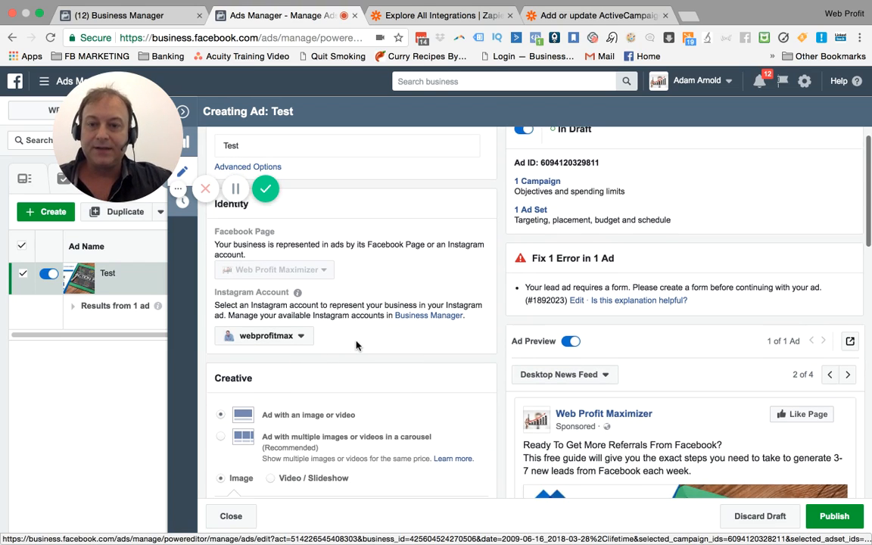
pyautogui.scroll(-2, 356, 343)
pyautogui.scroll(-2, 356, 345)
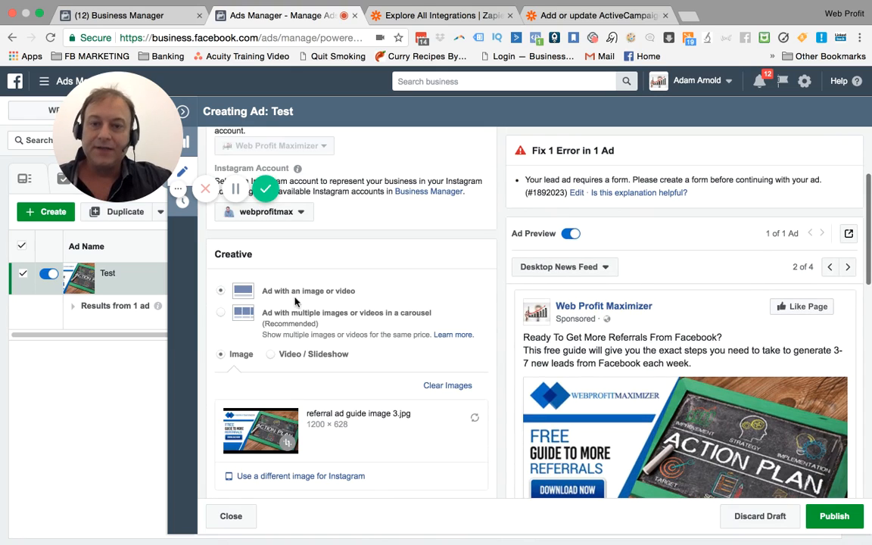
pyautogui.scroll(-2, 338, 300)
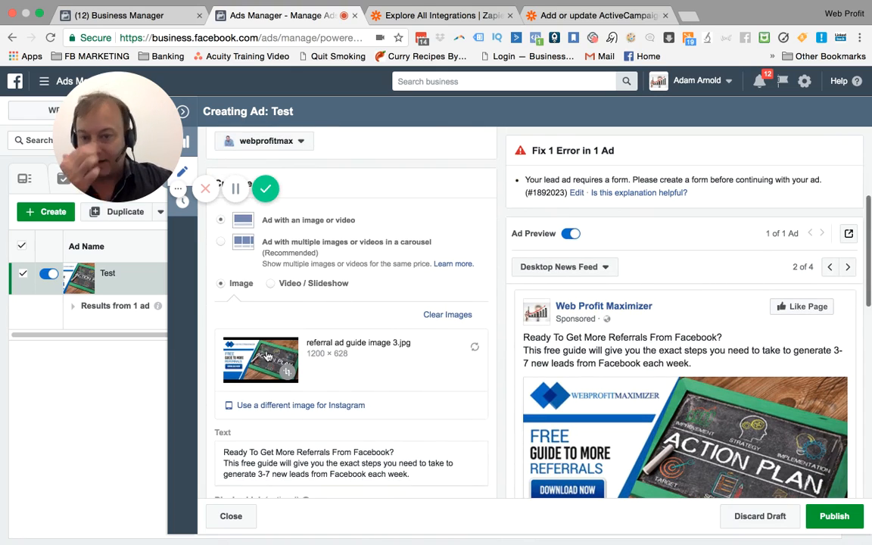
pyautogui.scroll(-1, 322, 337)
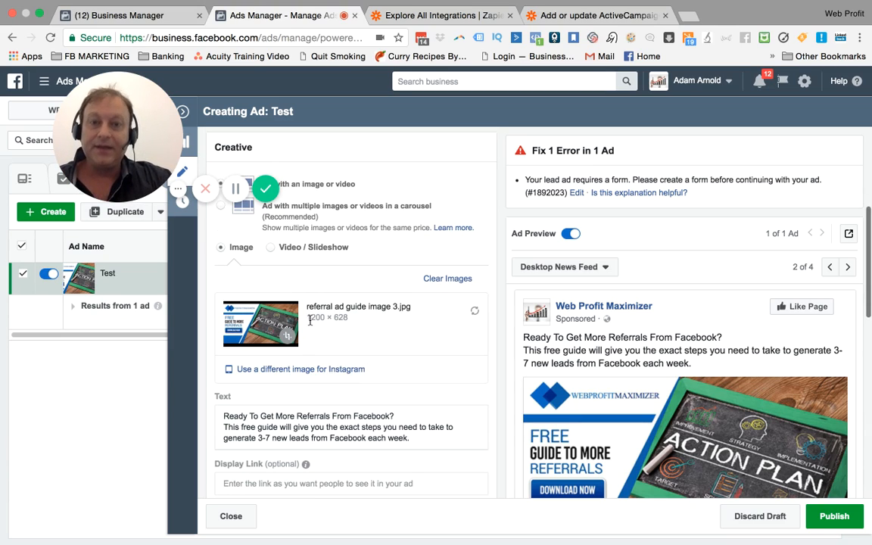
pyautogui.scroll(-1, 329, 346)
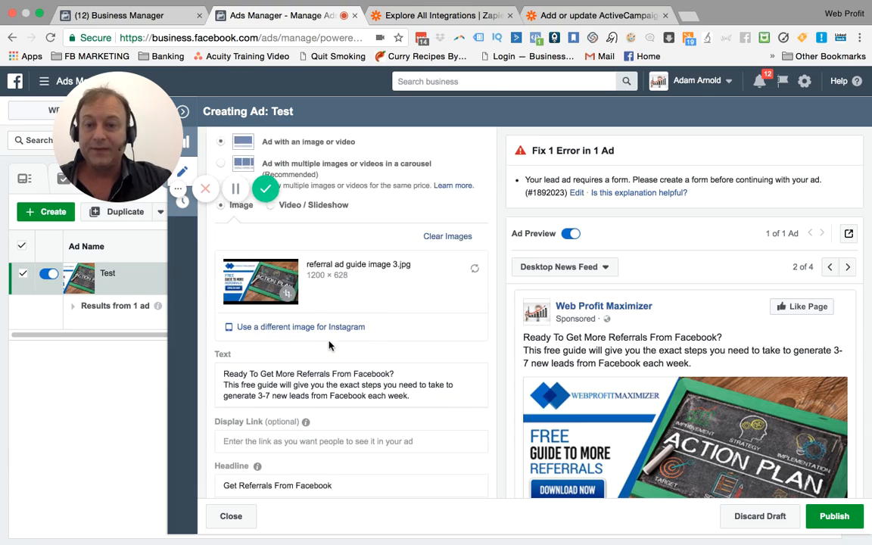
pyautogui.scroll(-2, 330, 345)
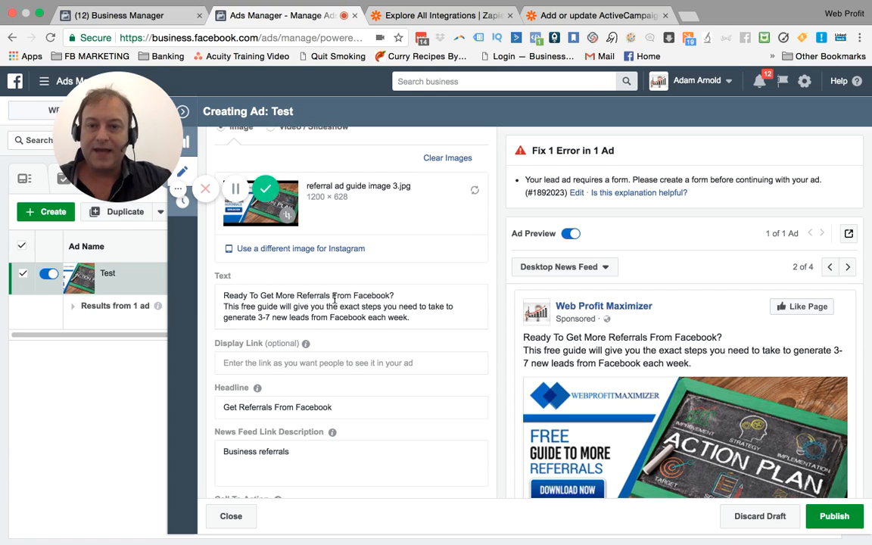
pyautogui.scroll(-1, 551, 313)
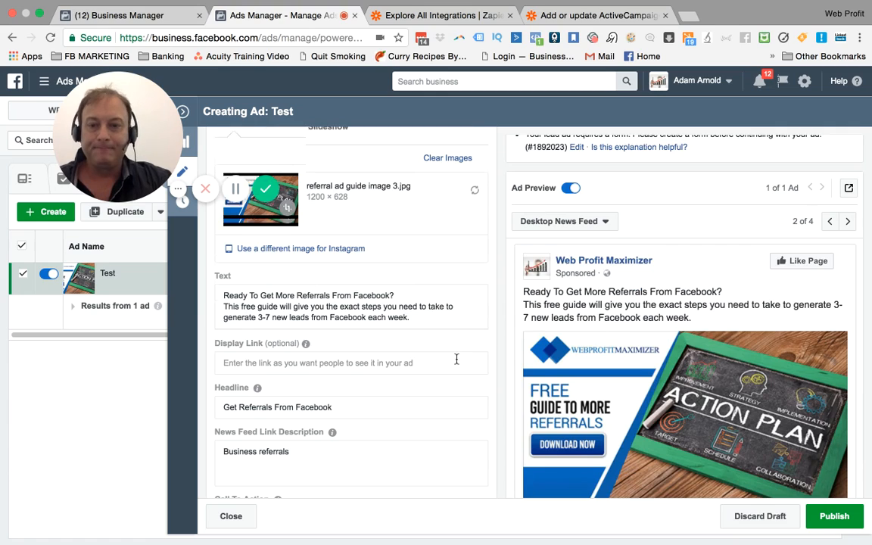
pyautogui.scroll(-2, 456, 358)
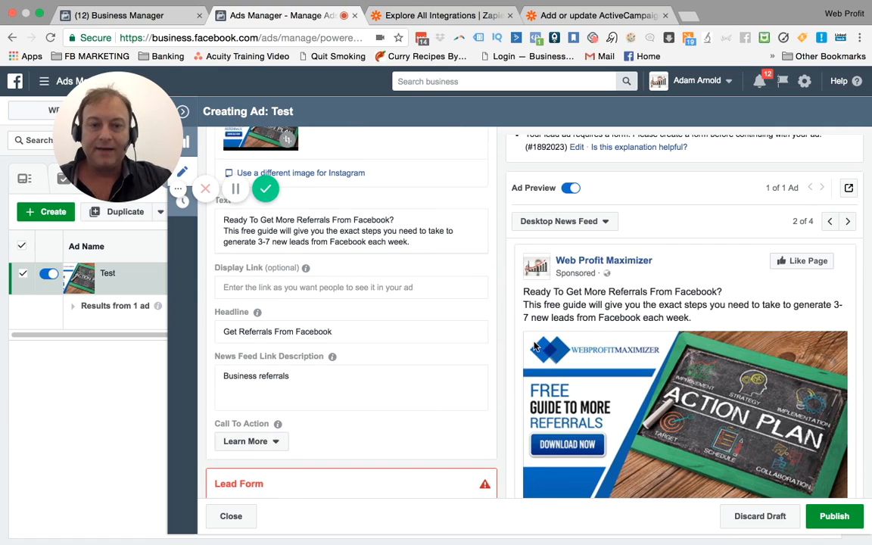
pyautogui.scroll(-3, 534, 346)
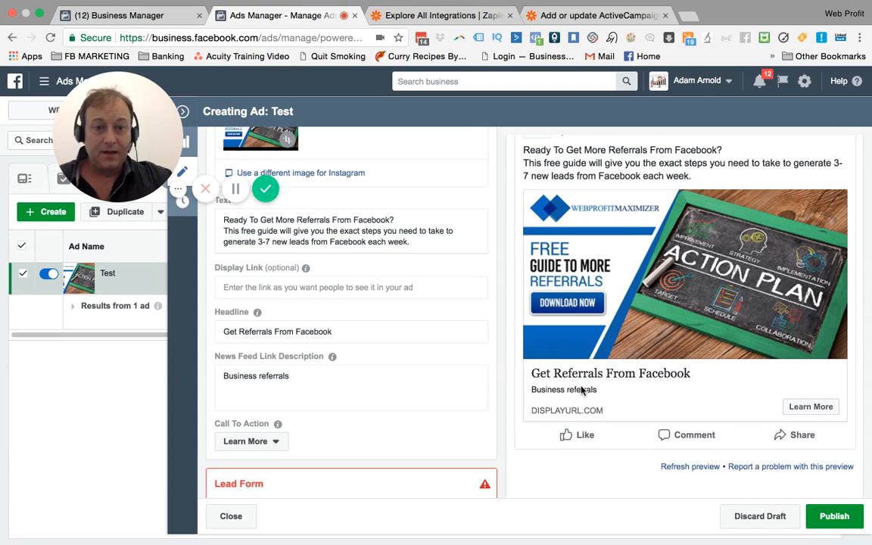
pyautogui.scroll(1, 579, 389)
pyautogui.scroll(-1, 581, 389)
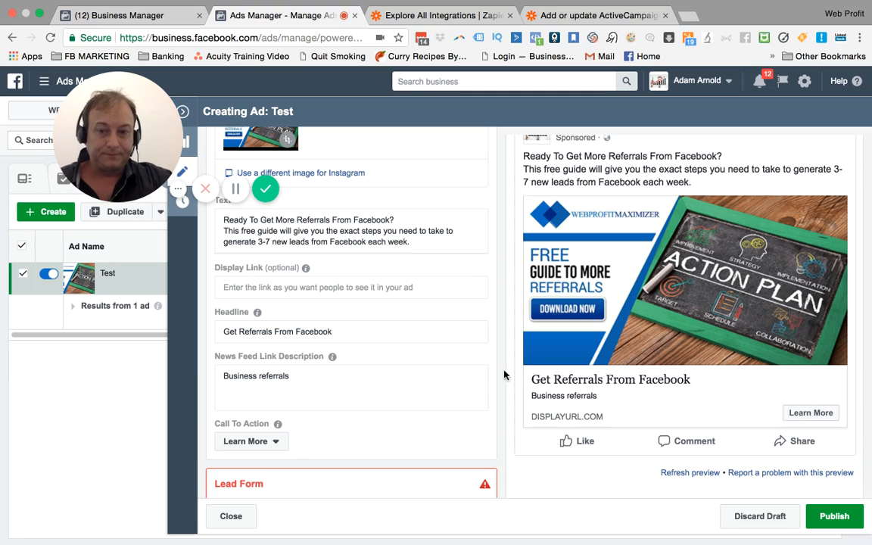
# Look over the ad's creative fields again, along with the Lead Form and Tracking sections
pyautogui.scroll(5, 416, 376)
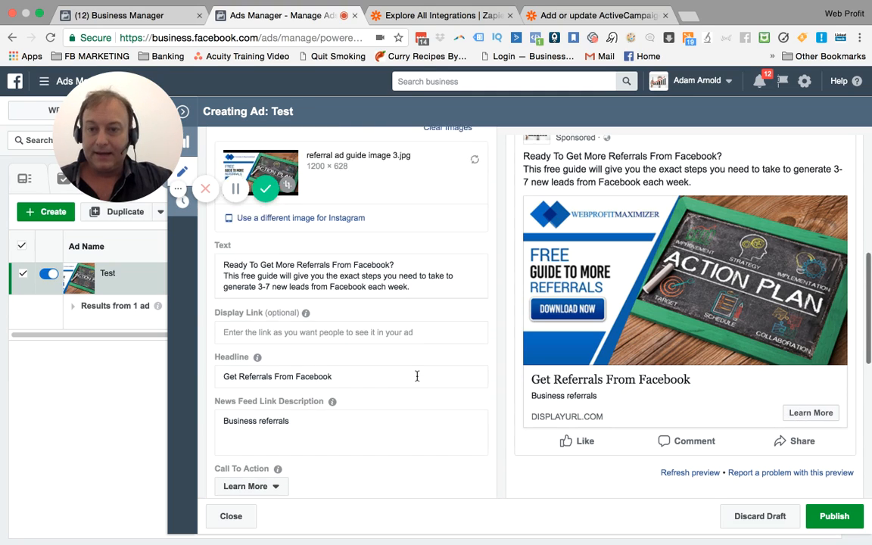
pyautogui.scroll(-8, 417, 380)
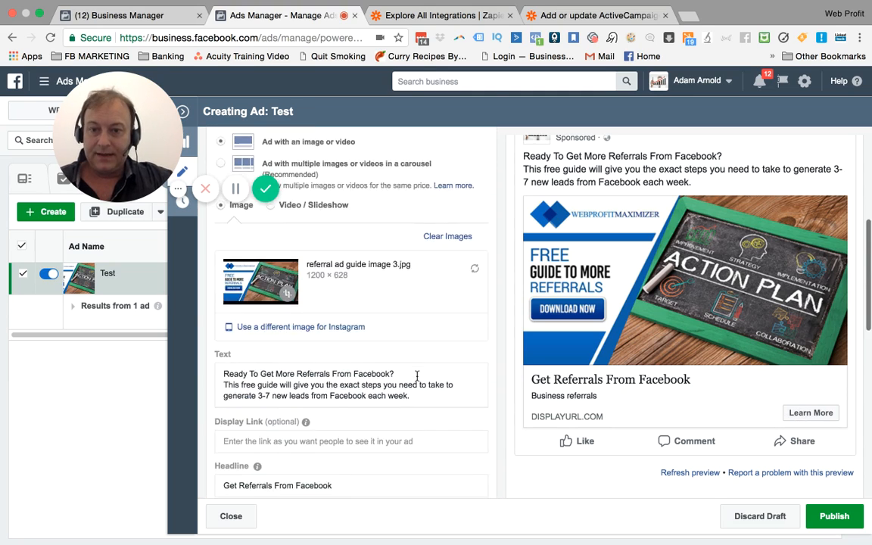
pyautogui.scroll(-2, 417, 380)
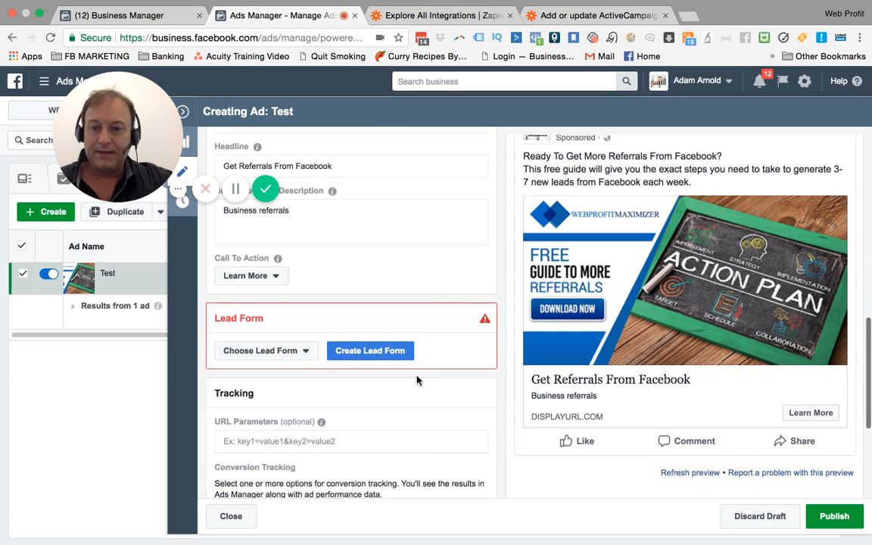
pyautogui.scroll(4, 417, 380)
pyautogui.scroll(9, 417, 380)
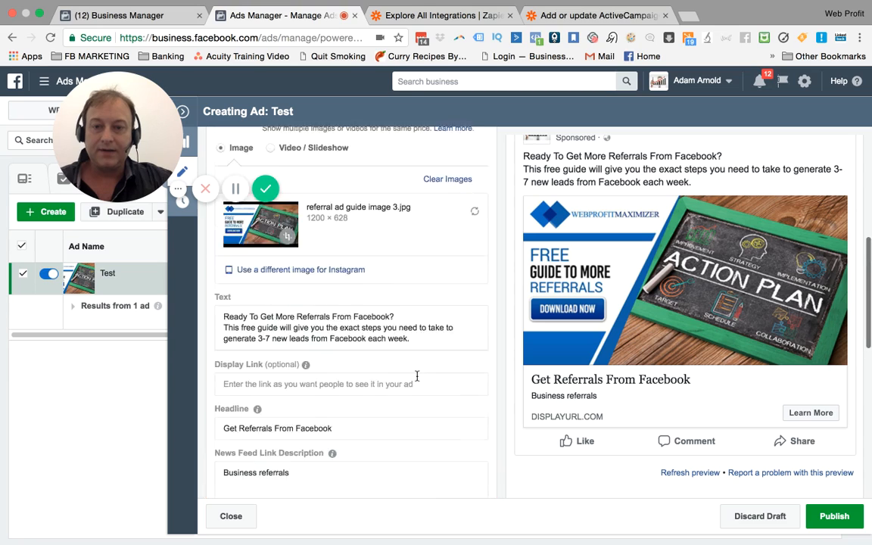
pyautogui.scroll(2, 417, 379)
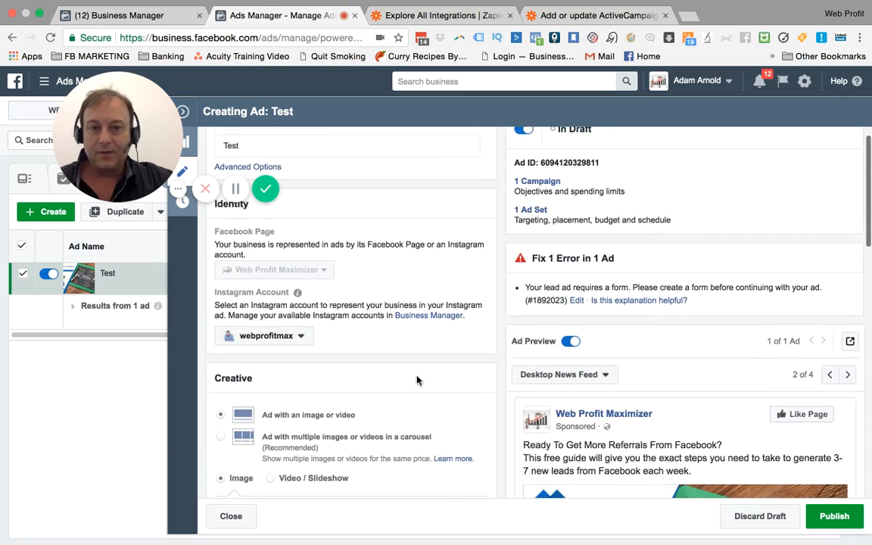
# Preview the ad in the Mobile News Feed and Instagram Feed placements
pyautogui.scroll(-3, 417, 379)
pyautogui.scroll(3, 513, 307)
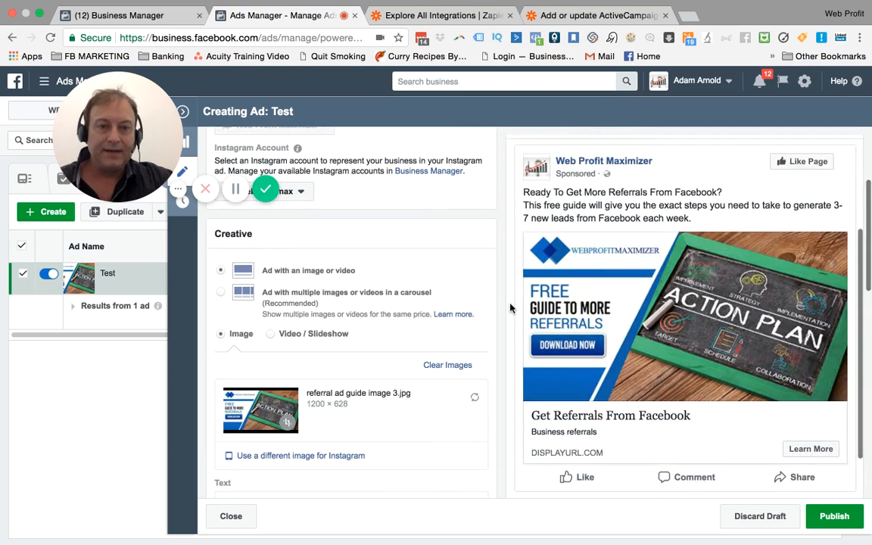
pyautogui.click(594, 165)
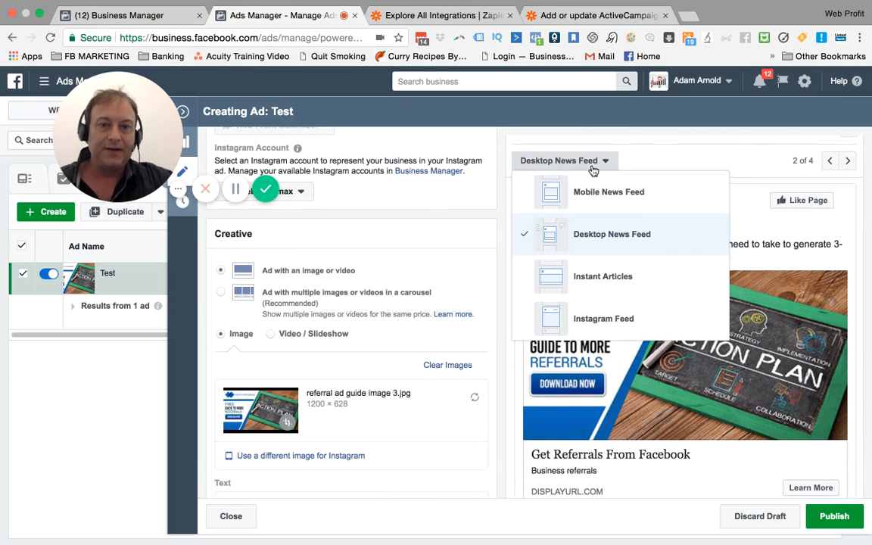
pyautogui.click(588, 193)
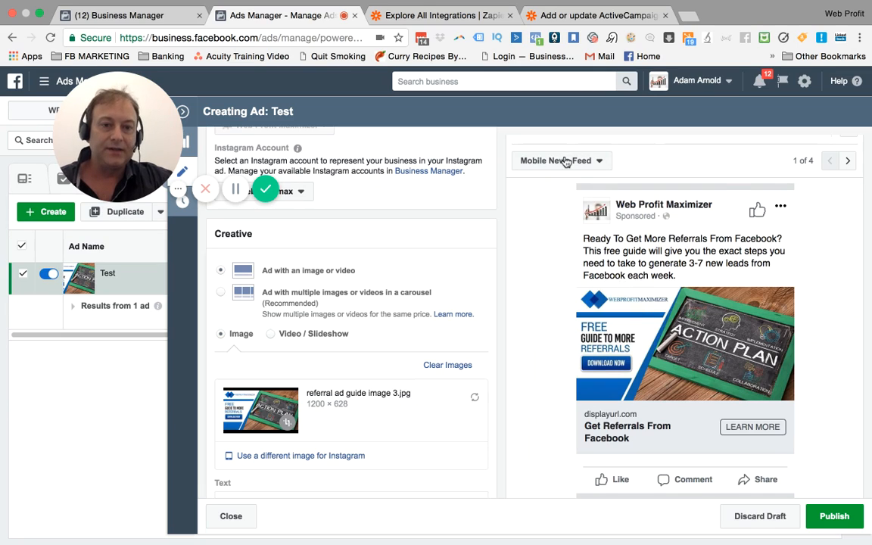
pyautogui.click(564, 162)
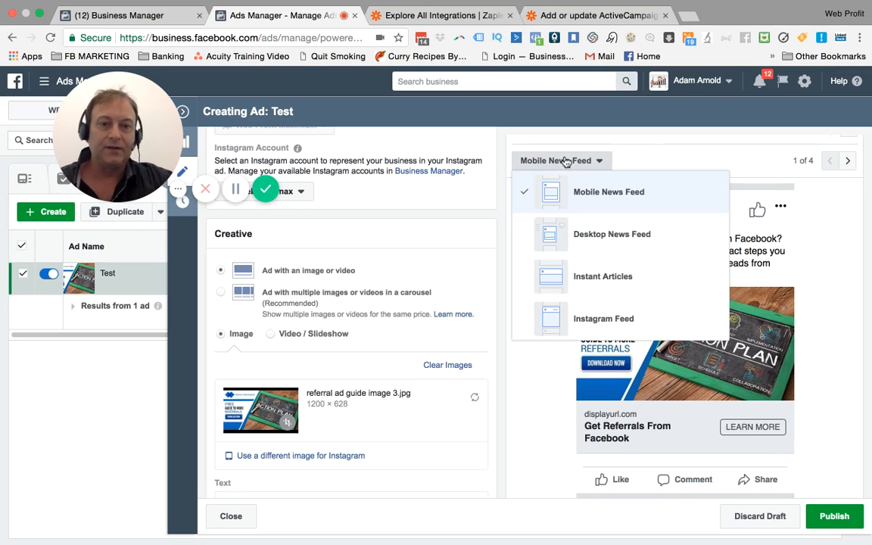
pyautogui.click(578, 325)
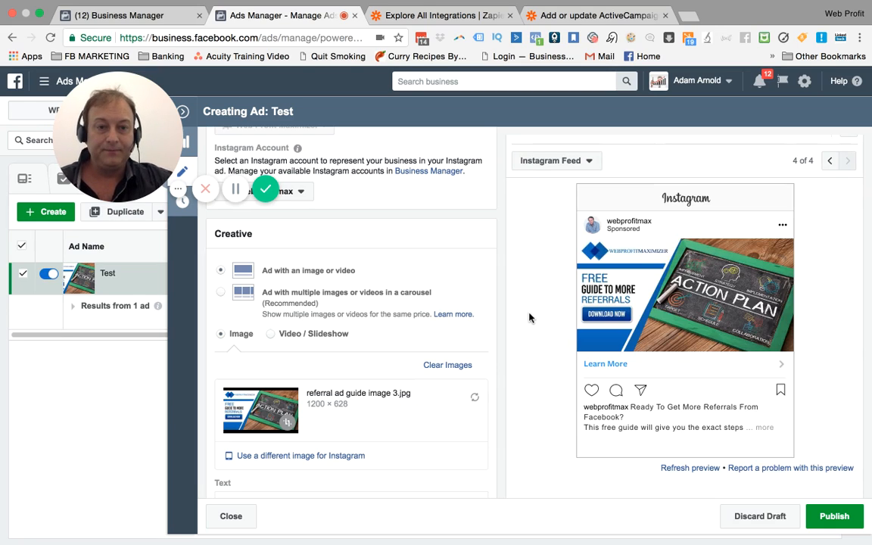
# Review the ad's image, text, headline, link description and call to action, along with the Lead Form section's options for choosing or creating a form
pyautogui.scroll(-10, 395, 349)
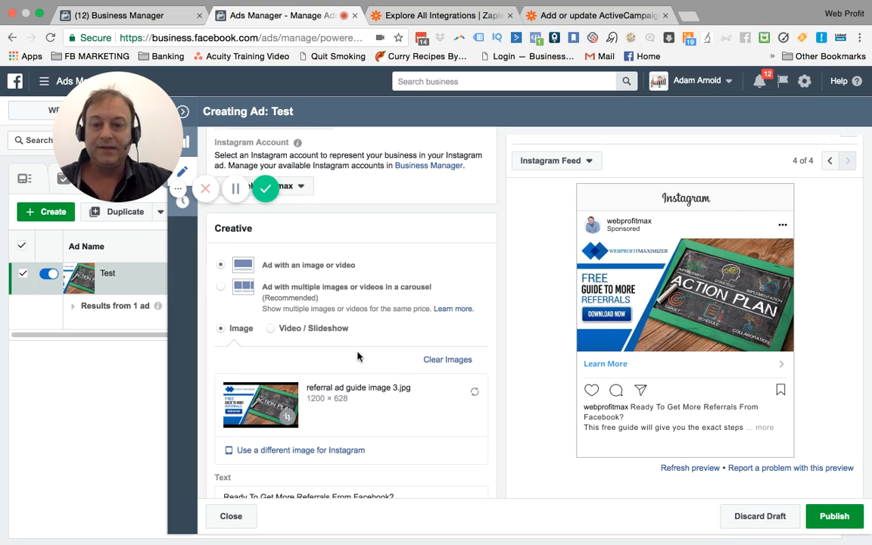
pyautogui.scroll(-3, 358, 354)
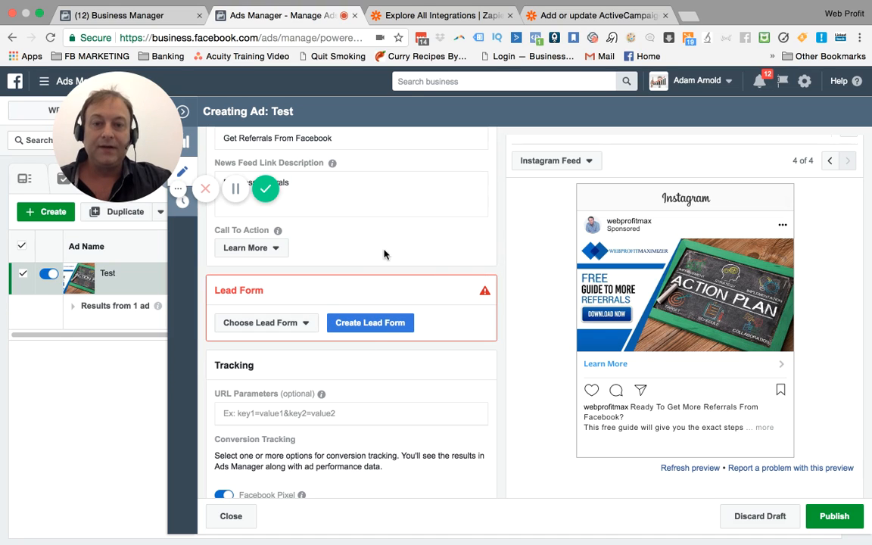
pyautogui.scroll(4, 384, 254)
pyautogui.scroll(-5, 384, 254)
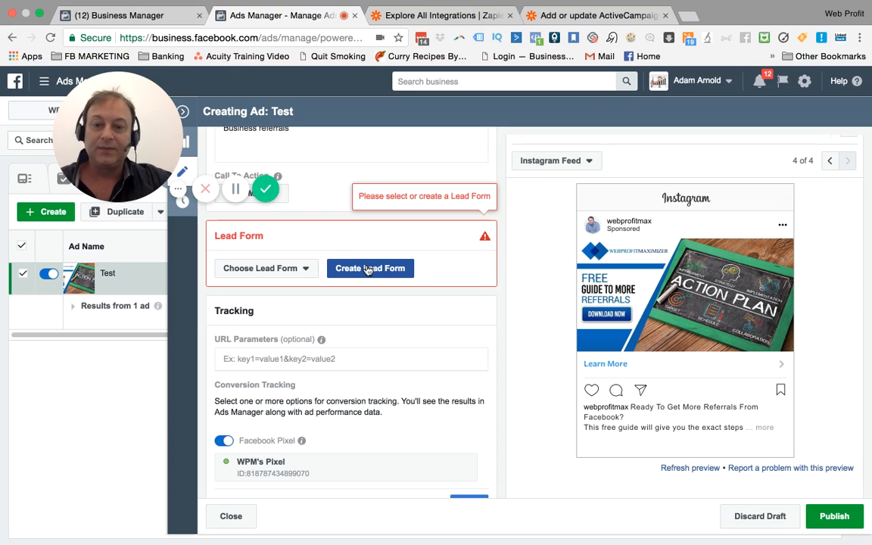
pyautogui.scroll(2, 367, 269)
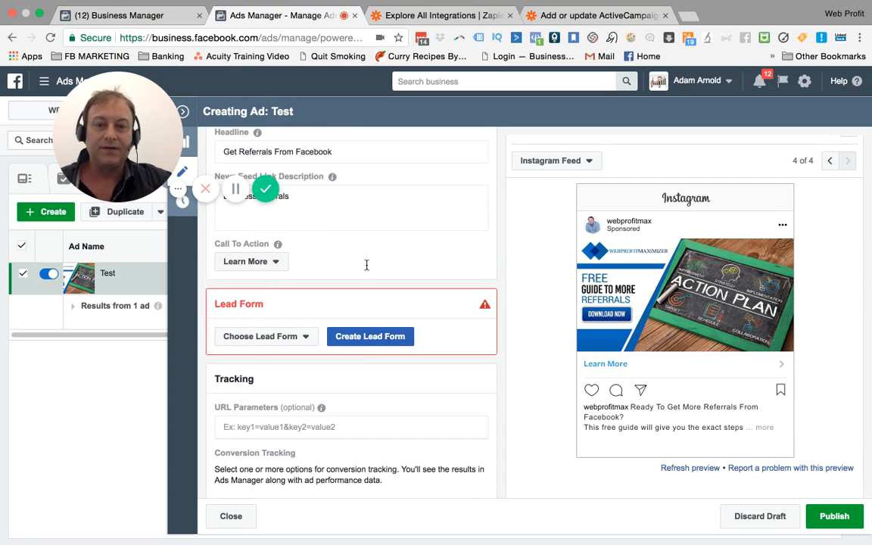
pyautogui.scroll(4, 357, 339)
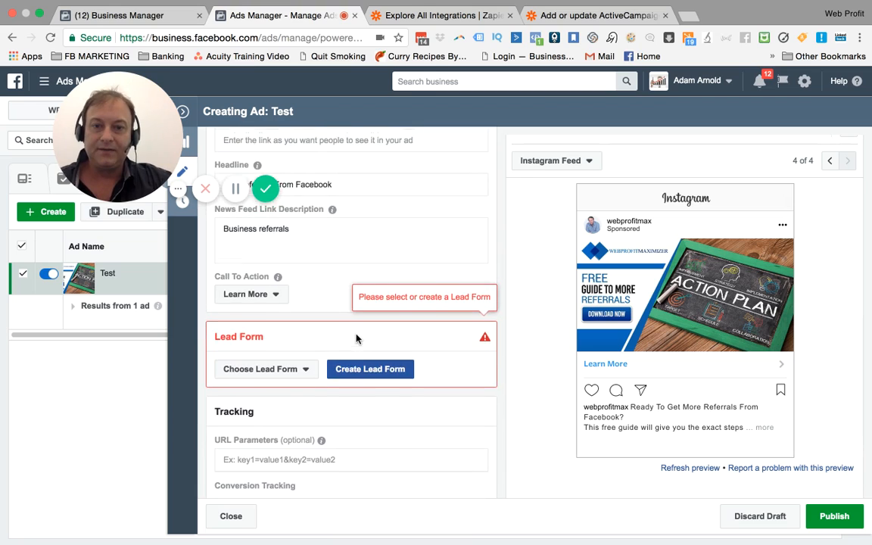
pyautogui.scroll(4, 356, 338)
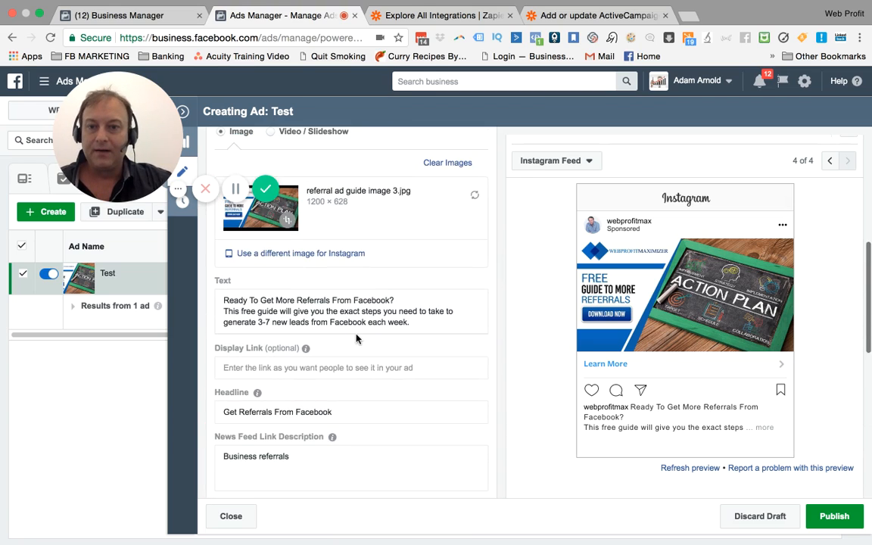
pyautogui.scroll(-10, 357, 338)
pyautogui.scroll(2, 357, 338)
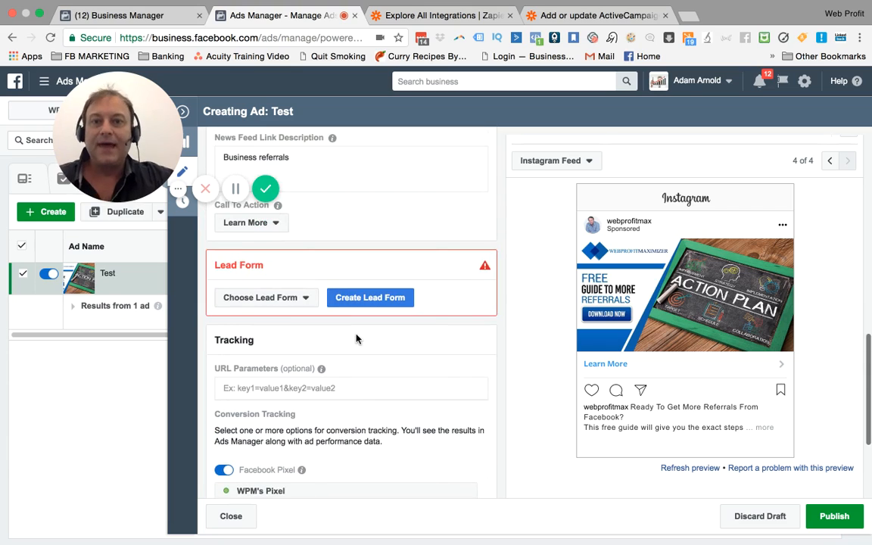